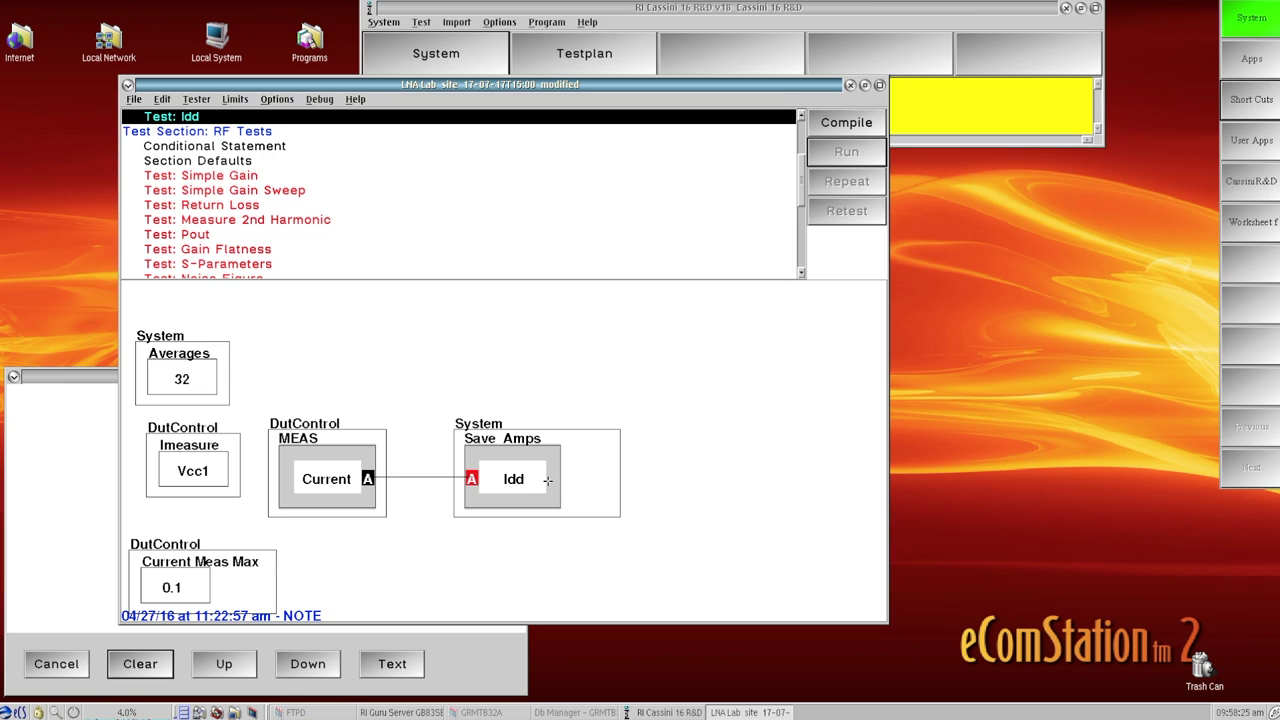
Open the Limits menu of the LNA Lab test plan
click(241, 101)
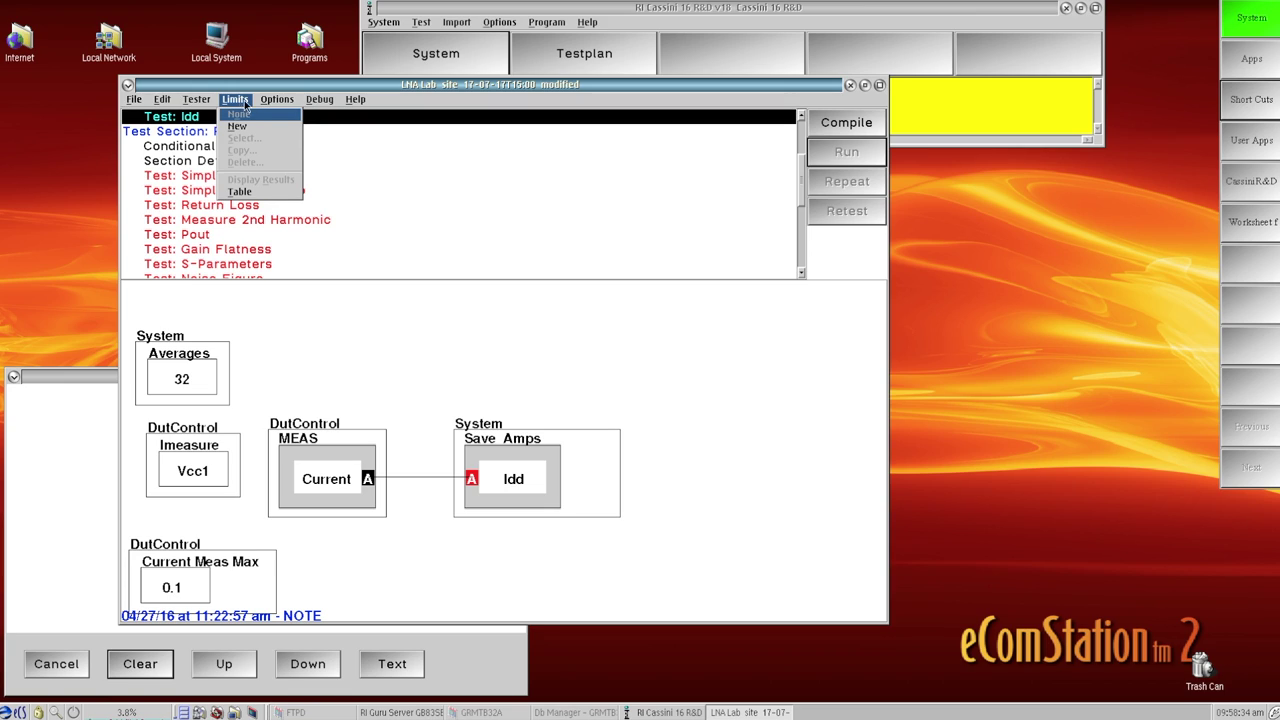
Create a new limit set named QA
click(263, 128)
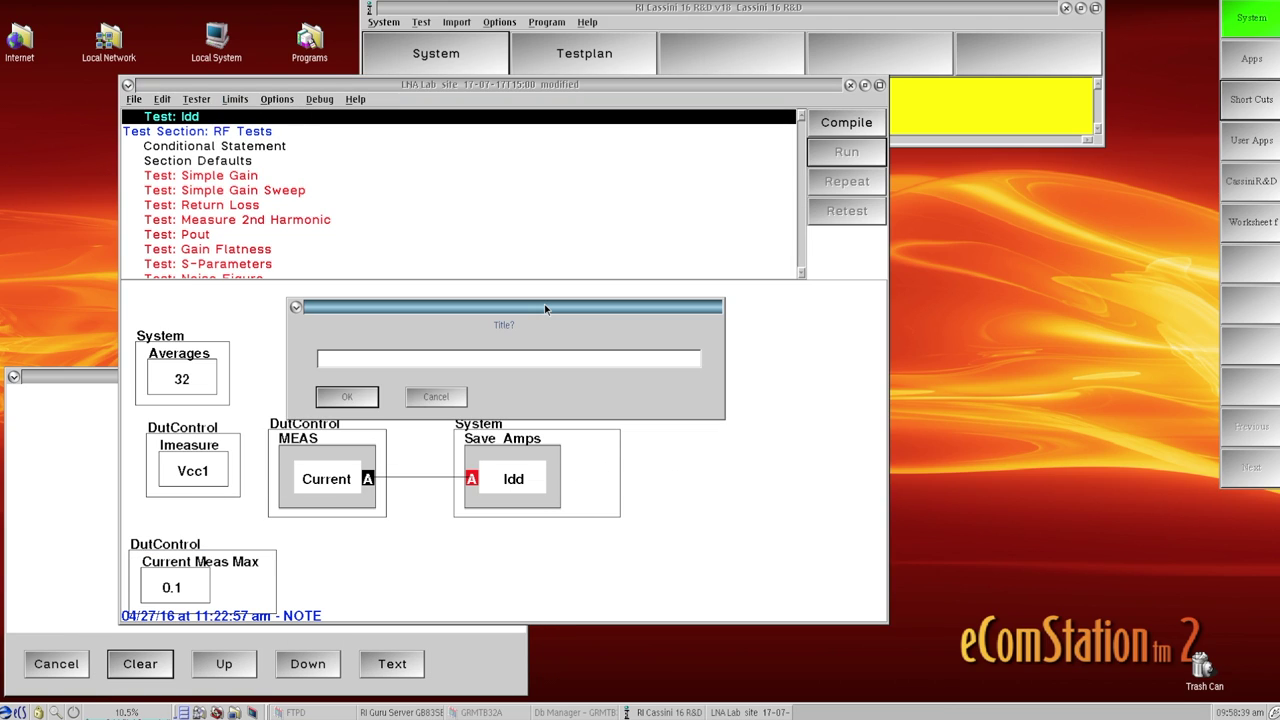
text(QA)
click(369, 398)
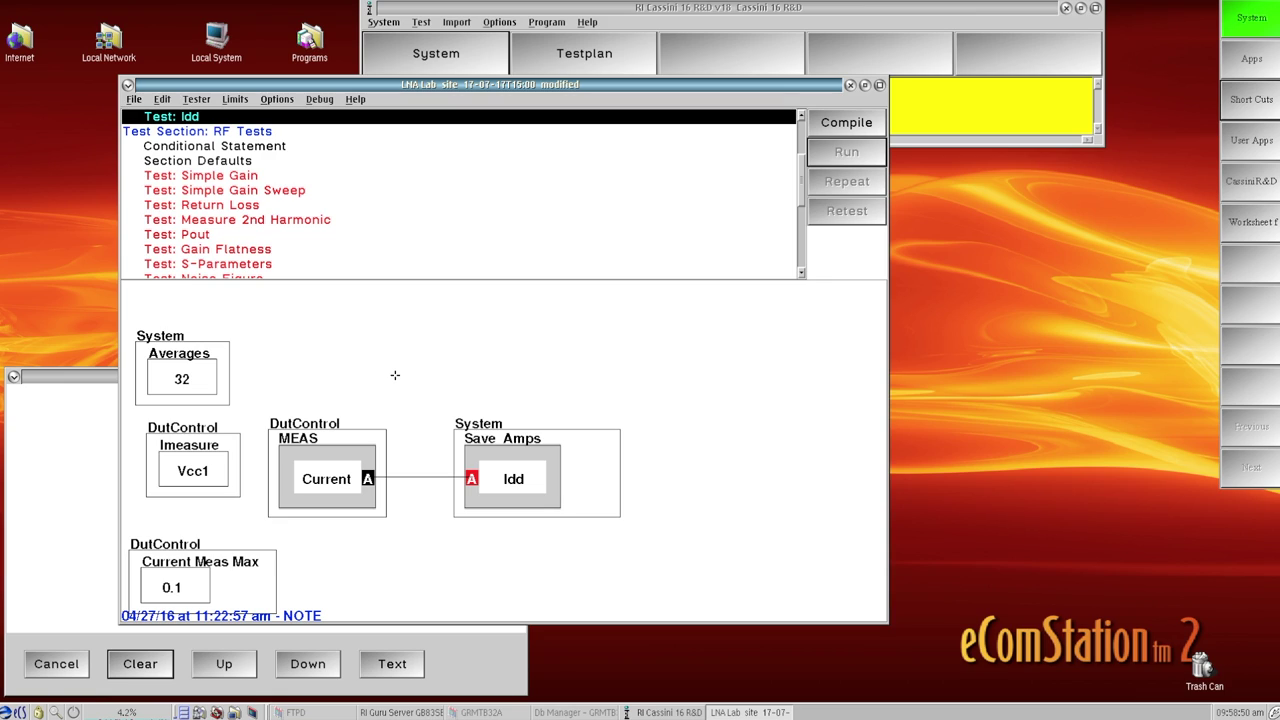
Create a second new limit set named Final
click(245, 101)
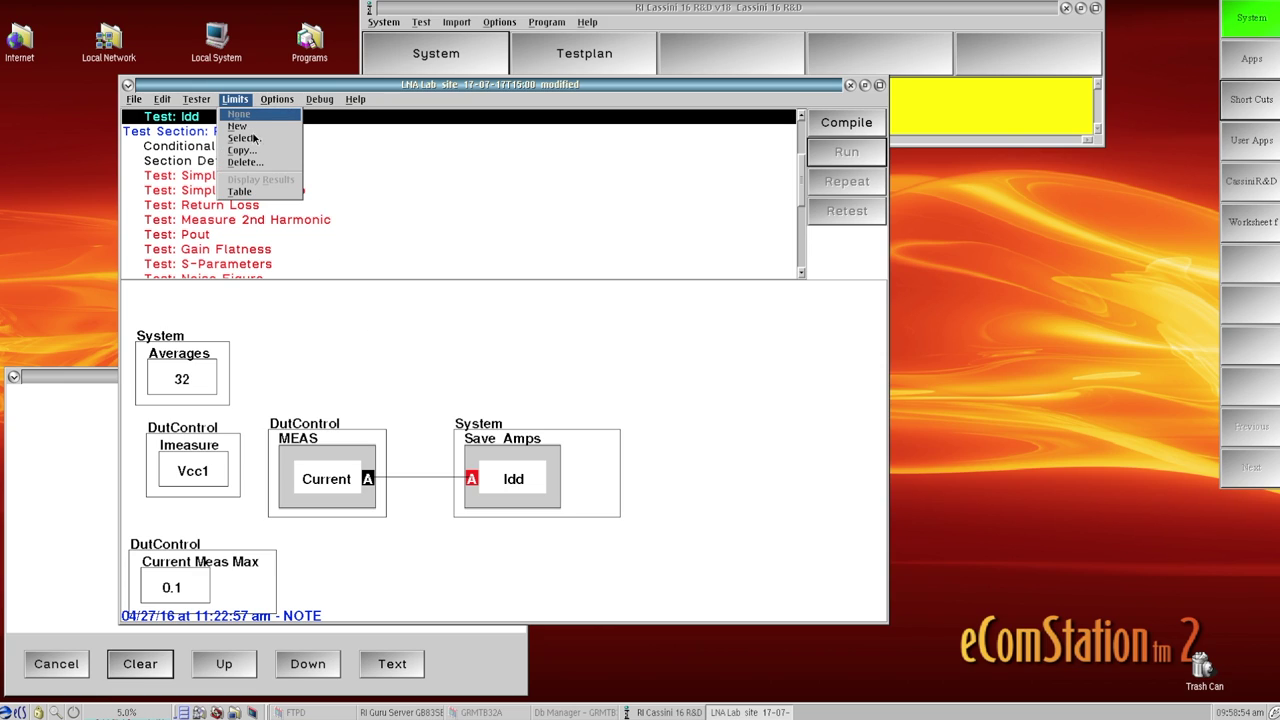
click(252, 125)
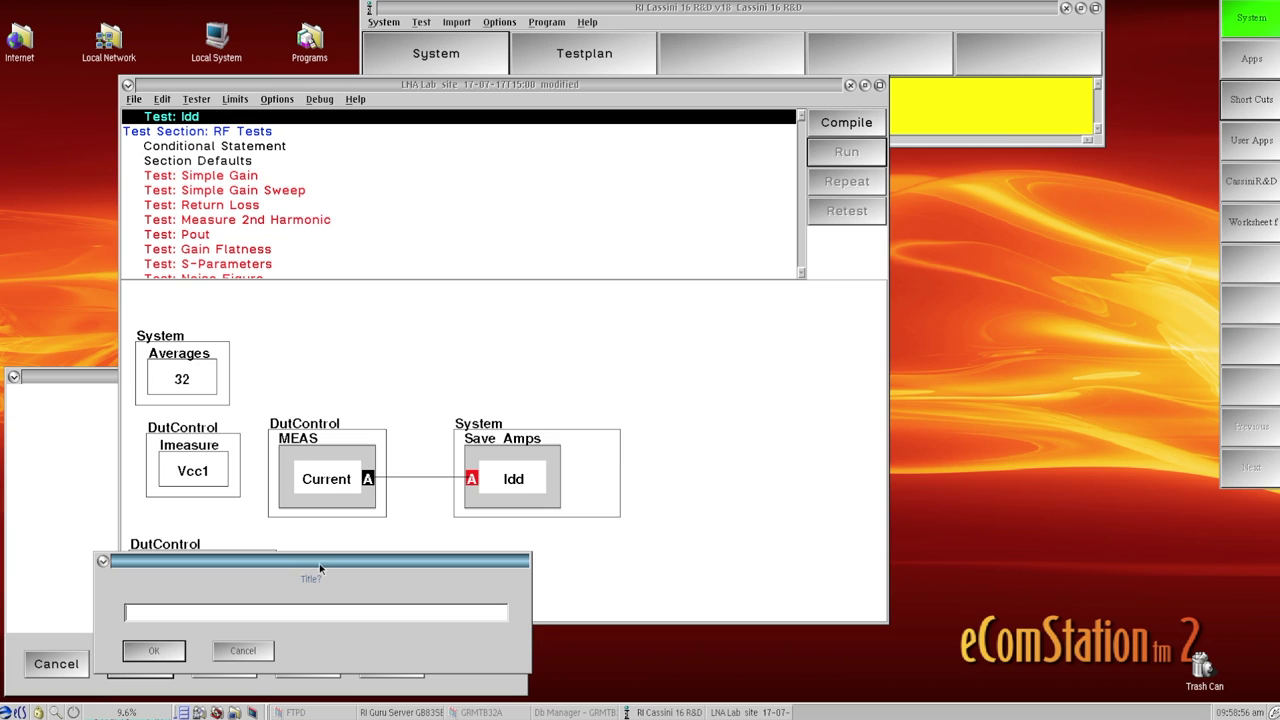
drag(316, 562, 477, 307)
text(Final)
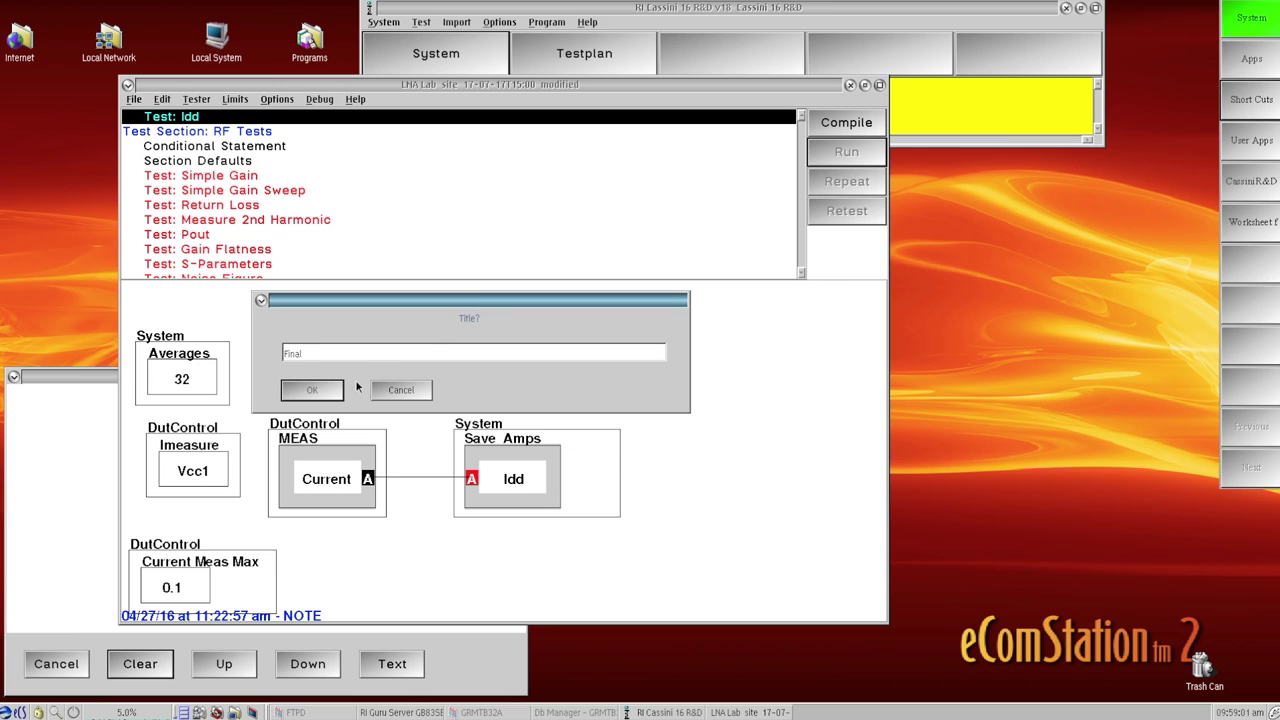
click(332, 390)
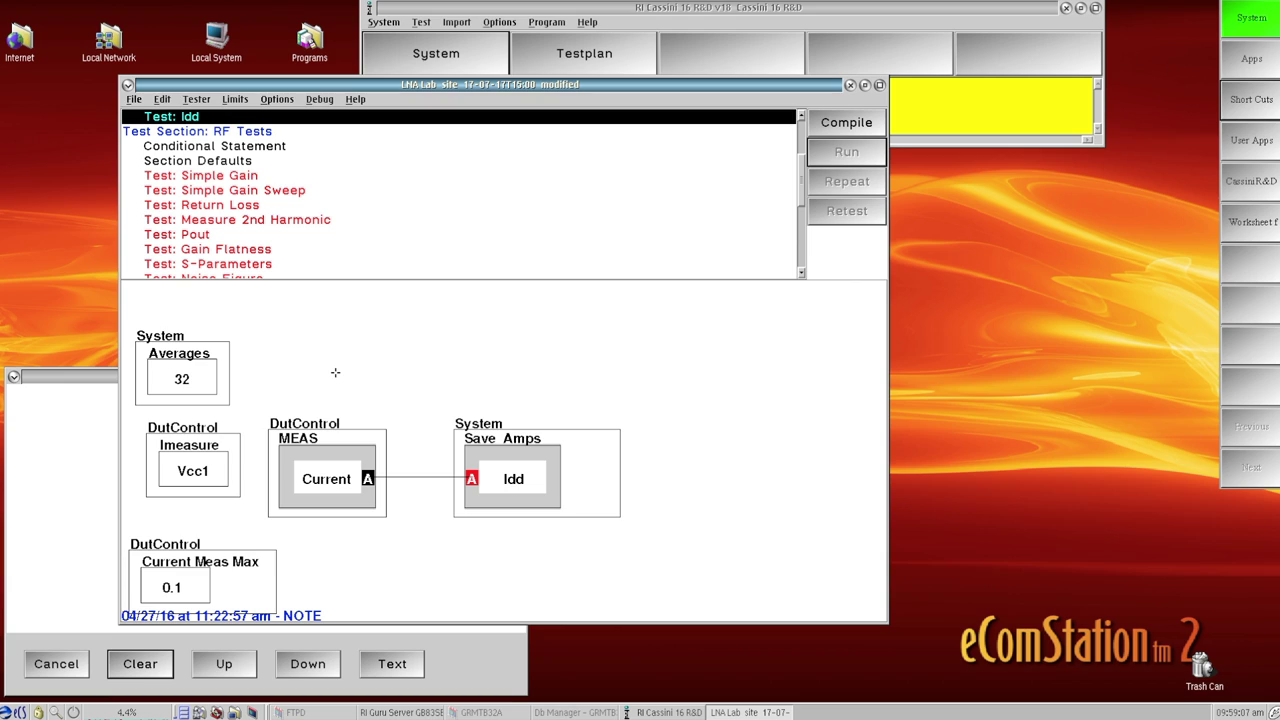
Delete the Final limit set and confirm the deletion
click(238, 100)
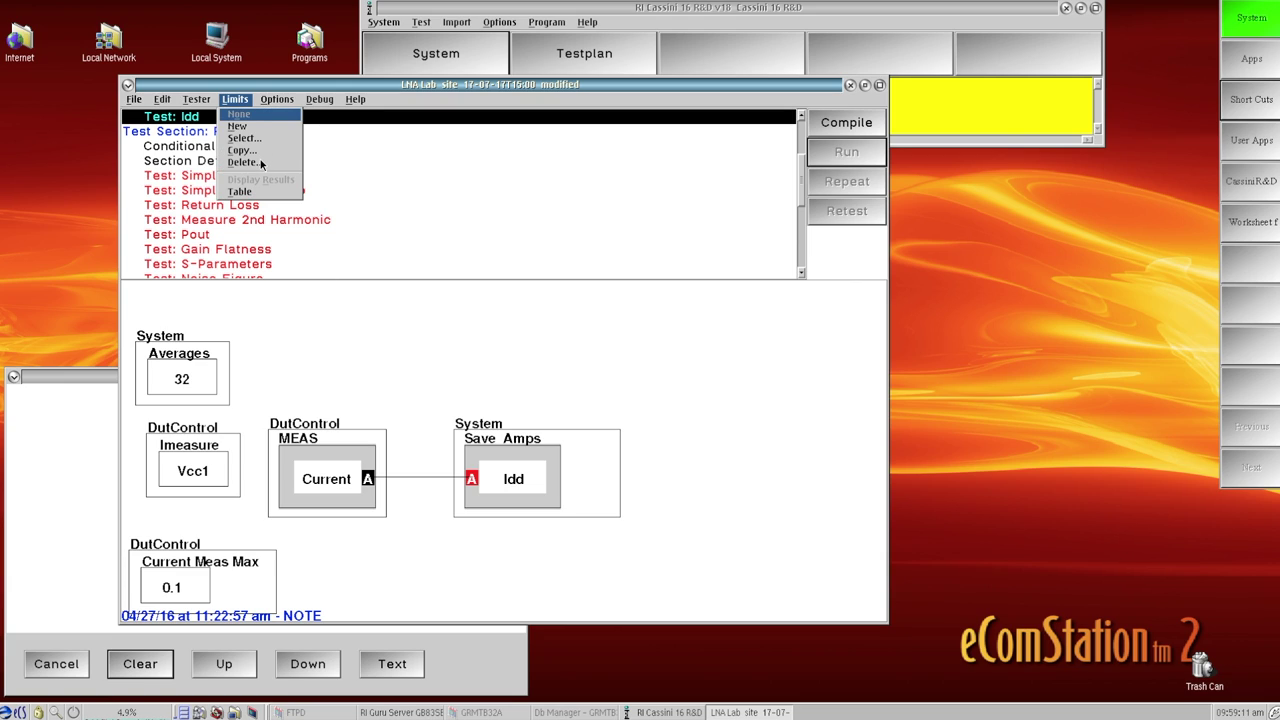
click(260, 162)
click(120, 82)
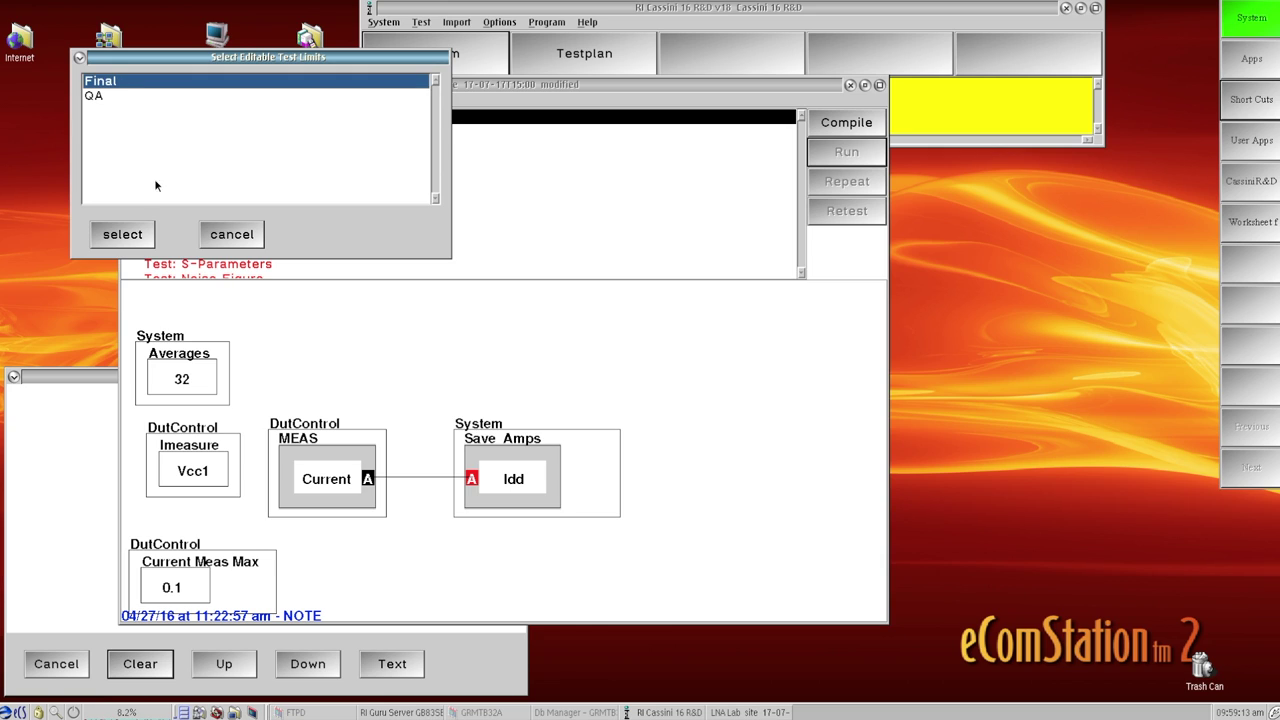
click(143, 237)
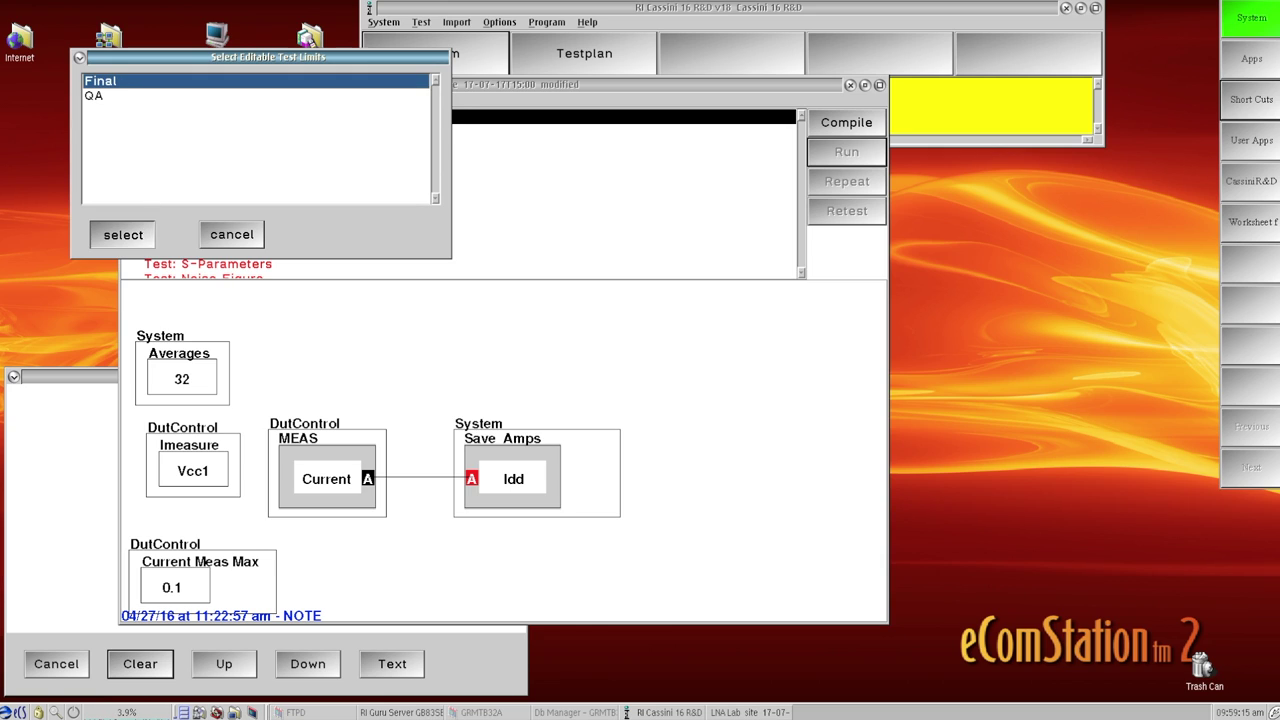
click(150, 243)
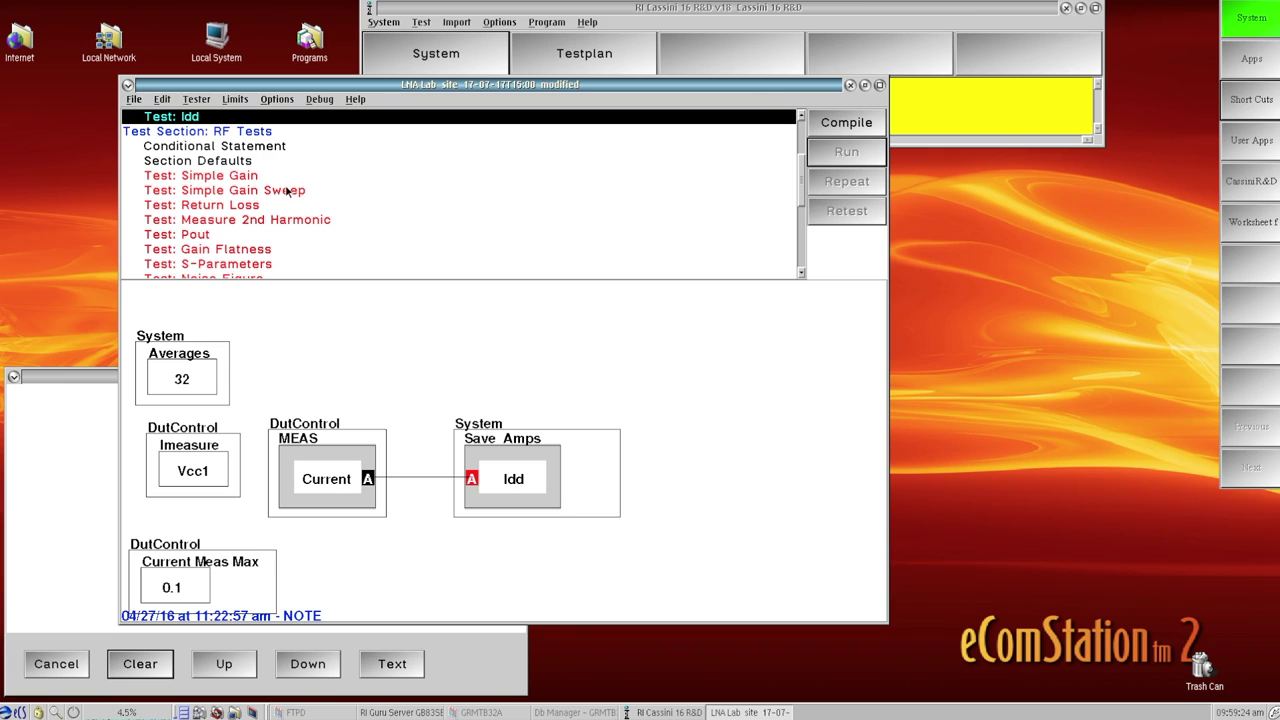
Select QA as the active limit set in Select Test Limits
click(242, 102)
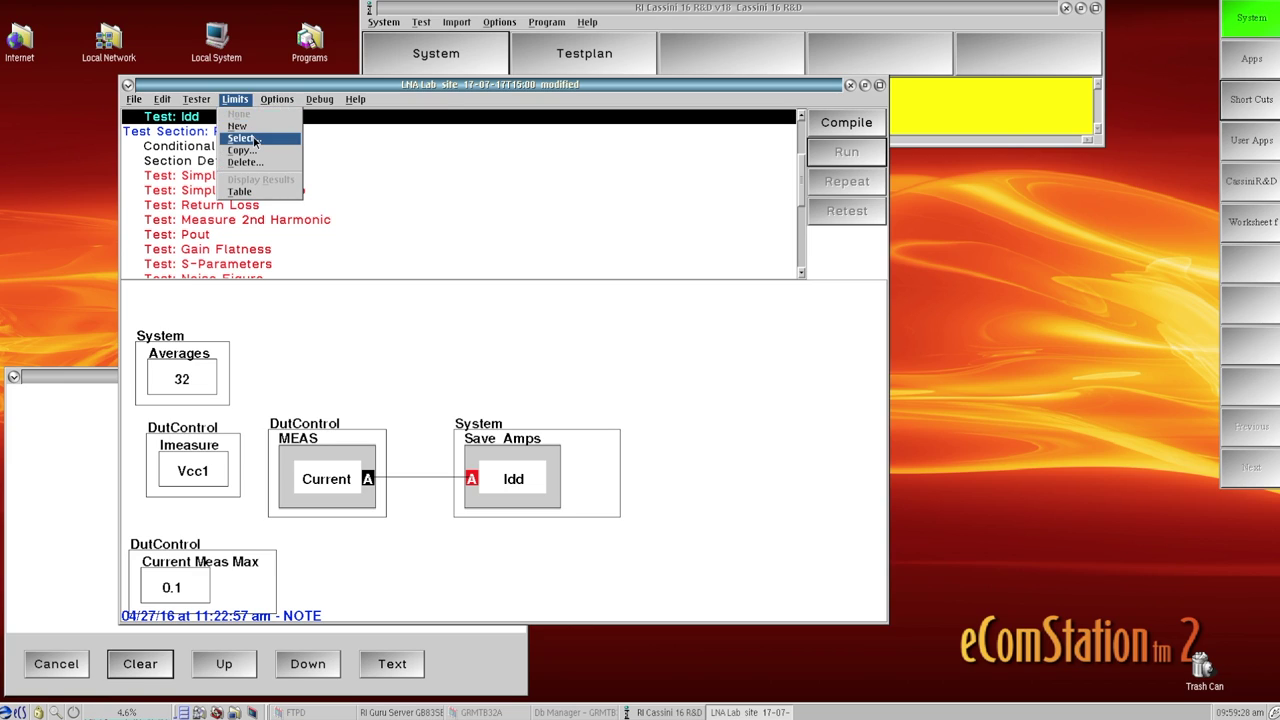
click(242, 138)
click(126, 58)
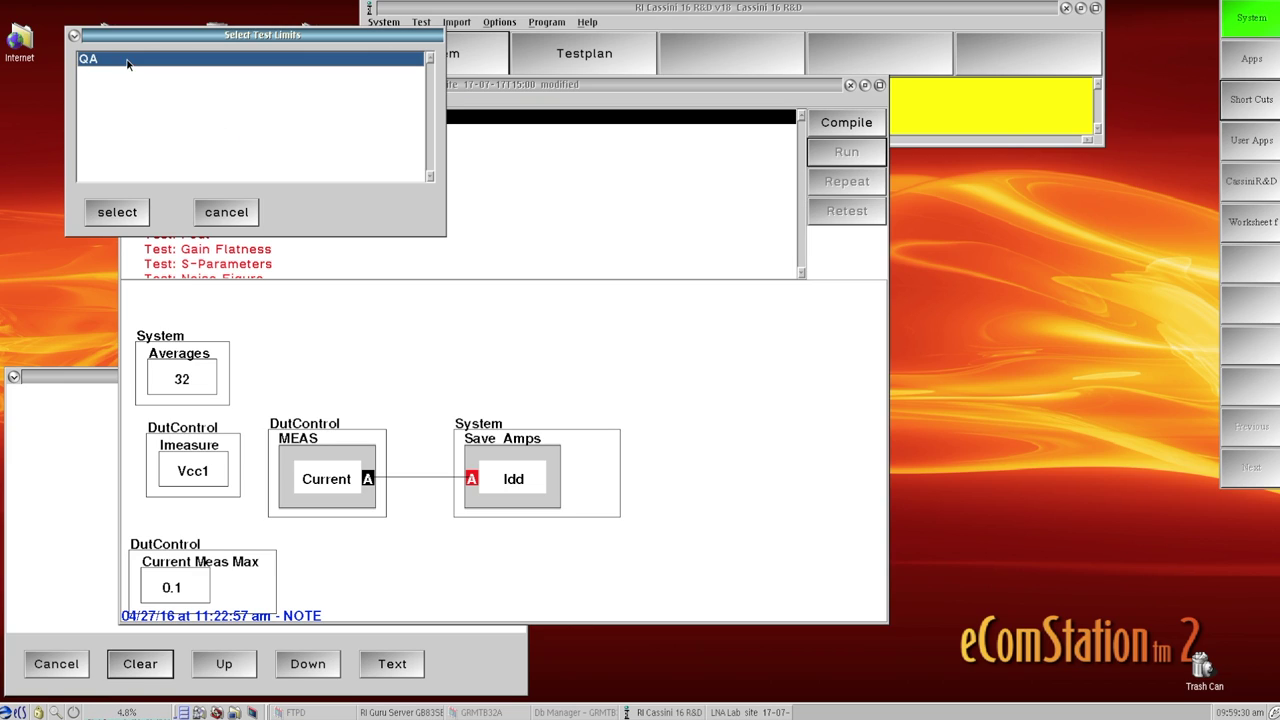
click(141, 214)
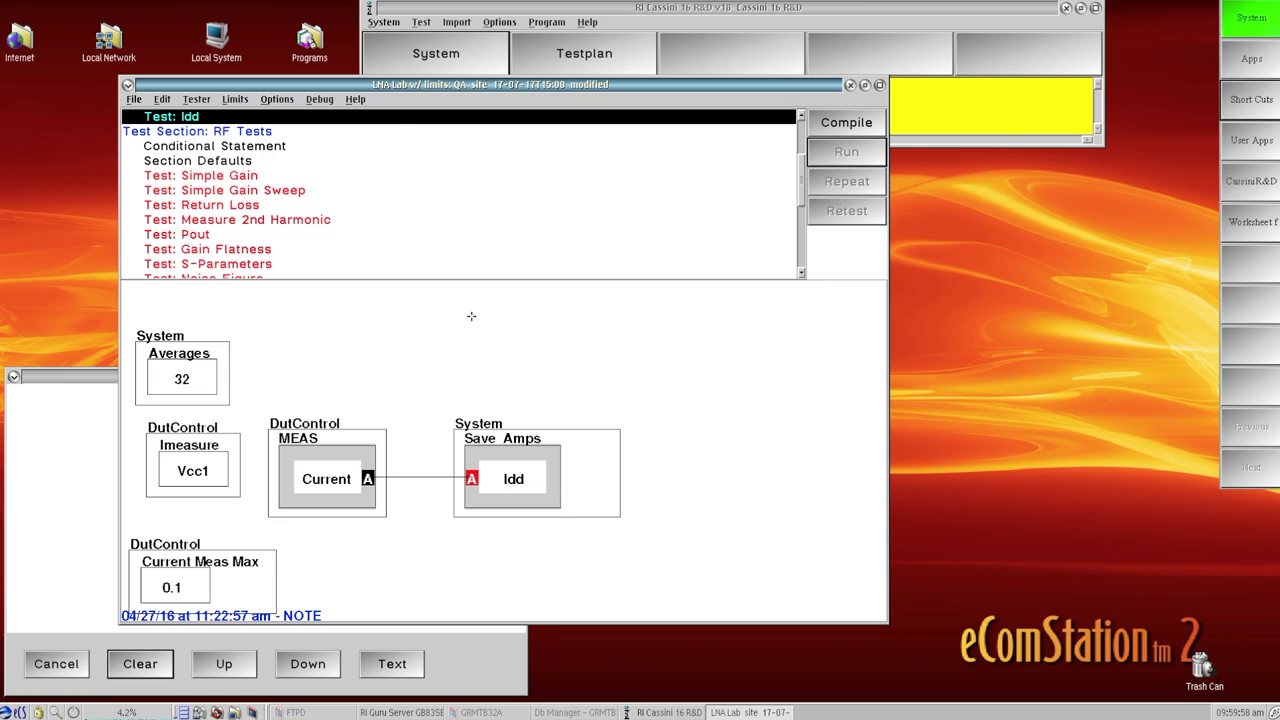
Give the Idd Save_Amps block a single-valued limit of minimum 0.5 and maximum 0.6
right_click(535, 475)
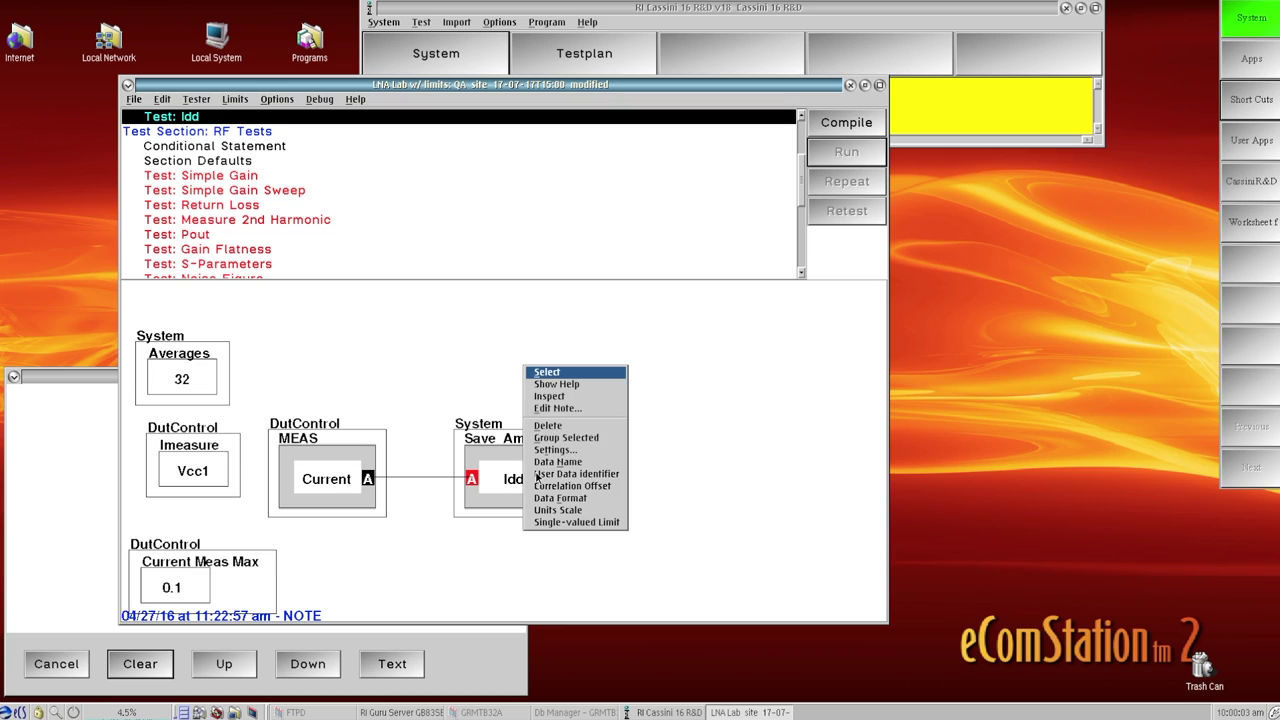
click(559, 523)
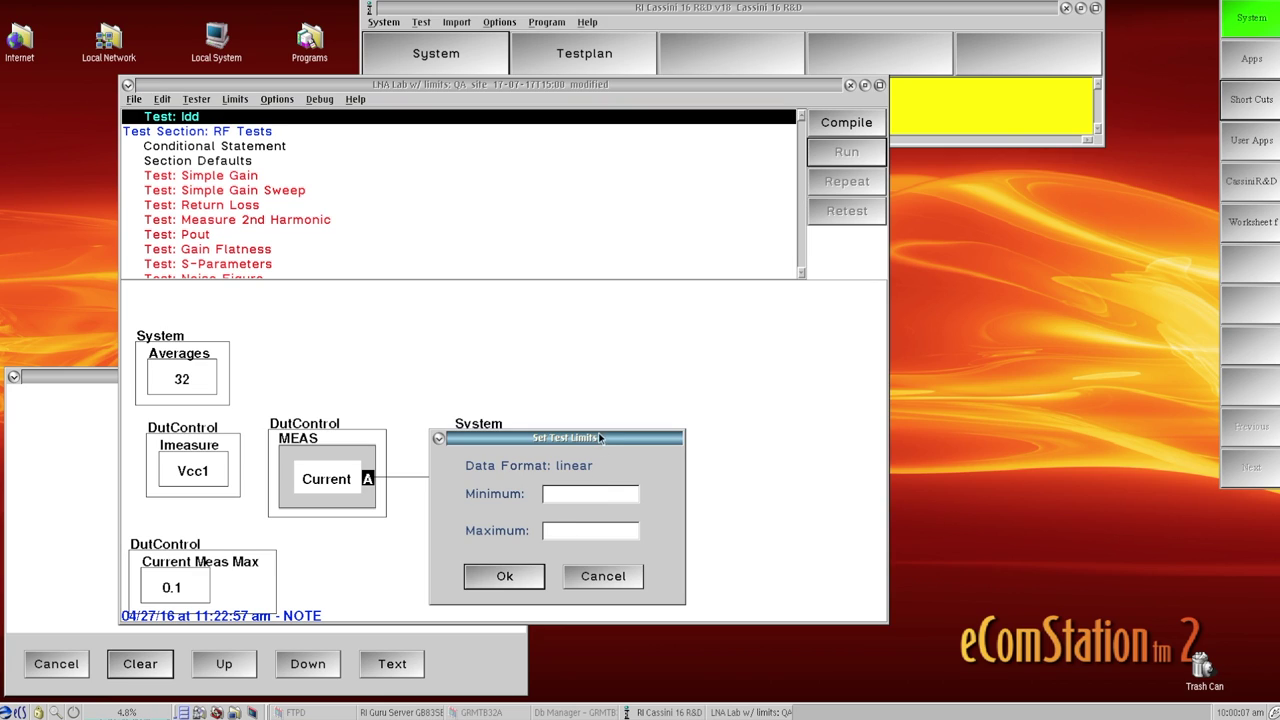
drag(601, 437, 724, 314)
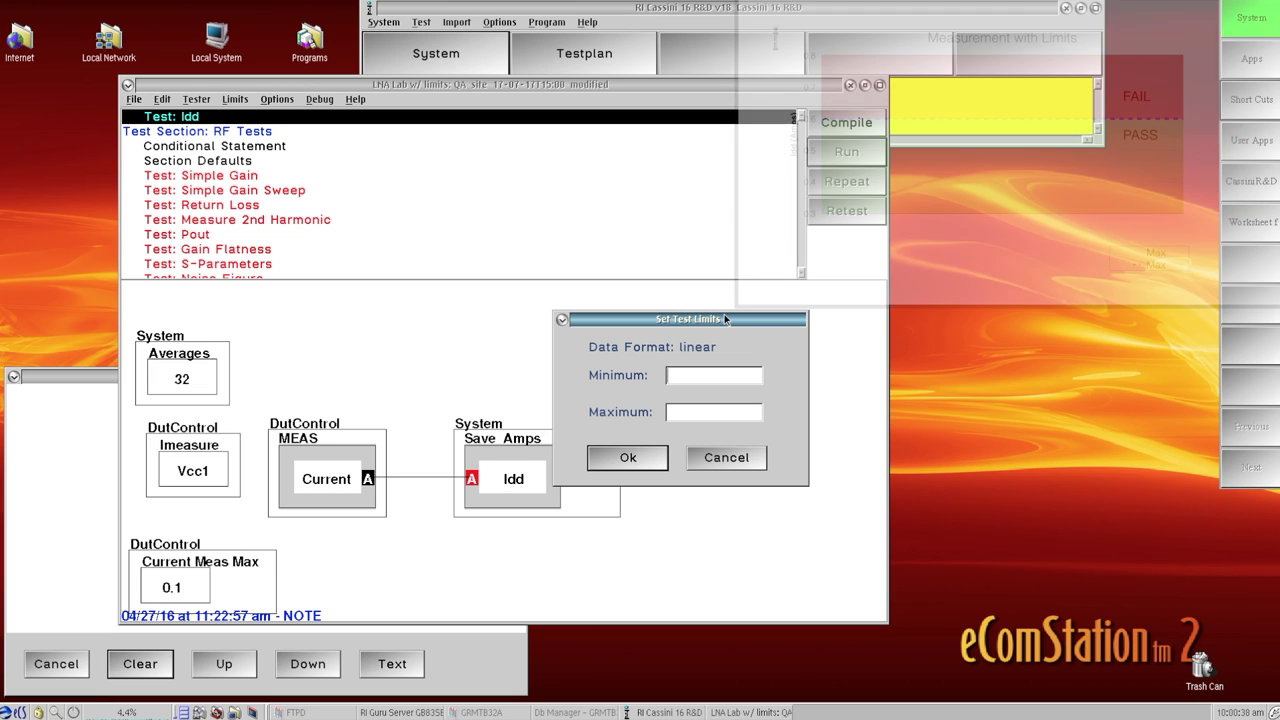
text(0.5)
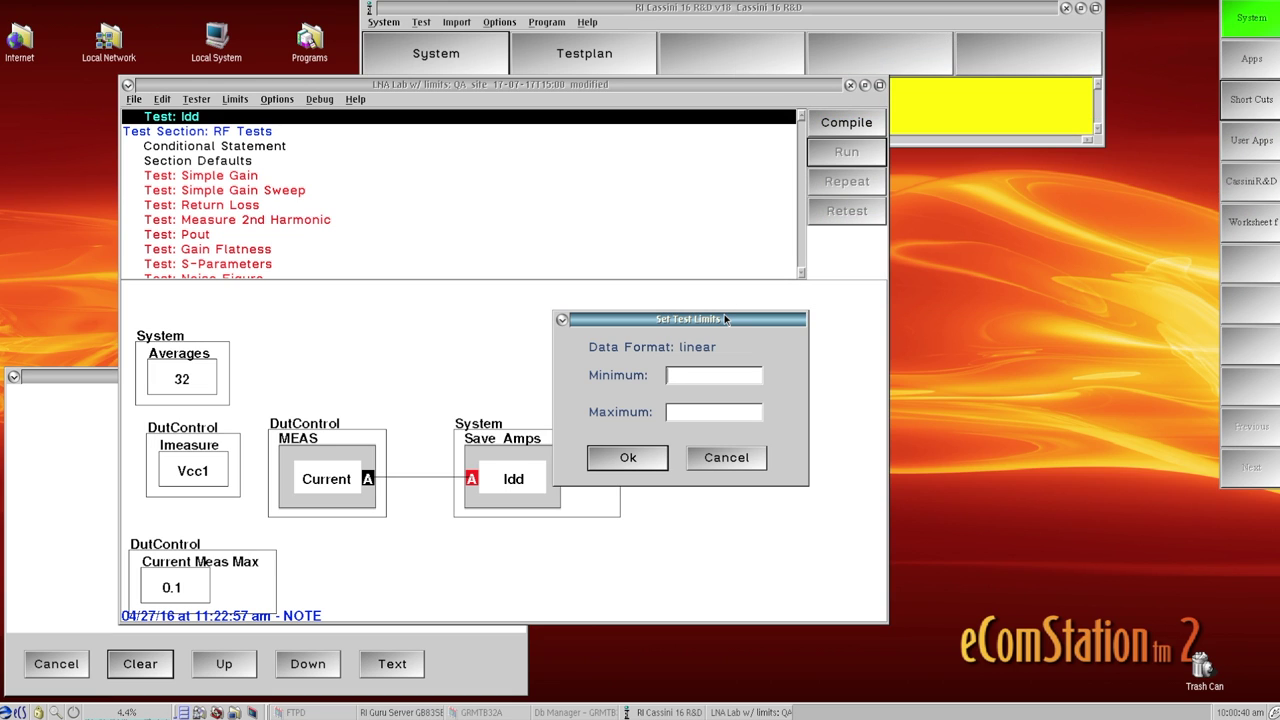
click(681, 411)
text(0.)
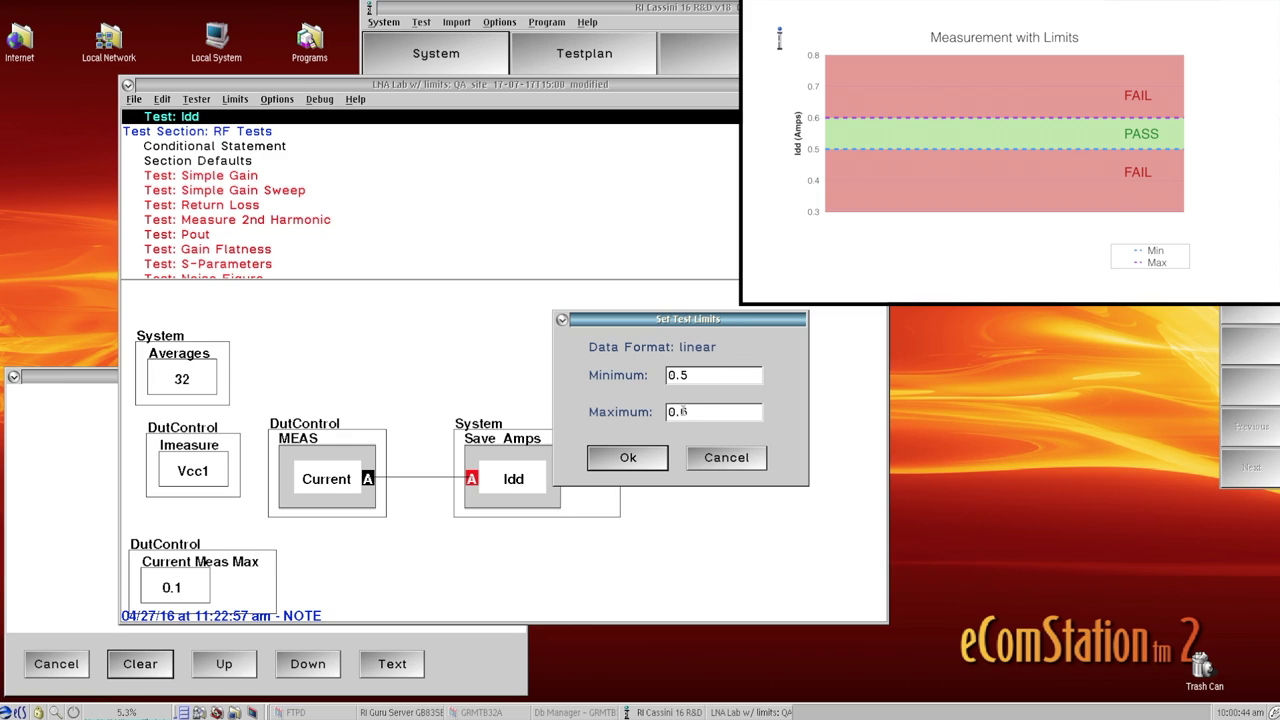
text(6)
click(648, 463)
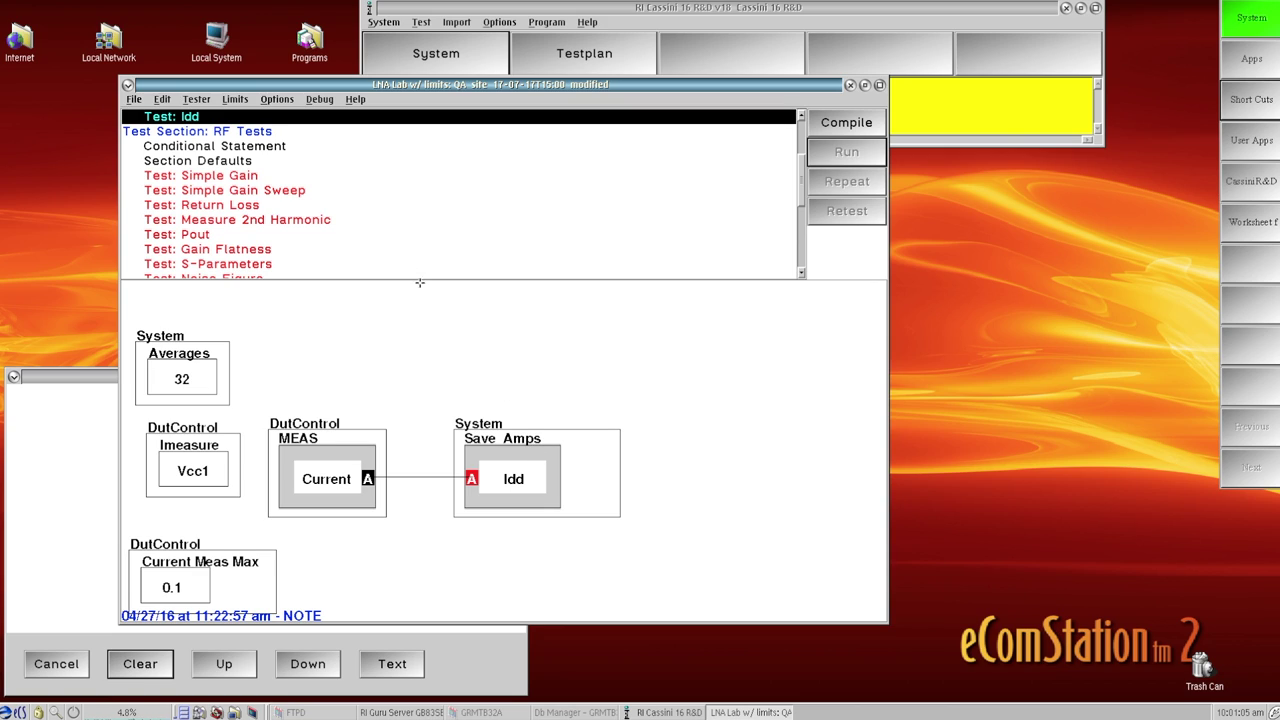
In Simple Gain Sweep, review PowerGainSweep's per-frequency limit checks for 10000–15000 and confirm
click(309, 190)
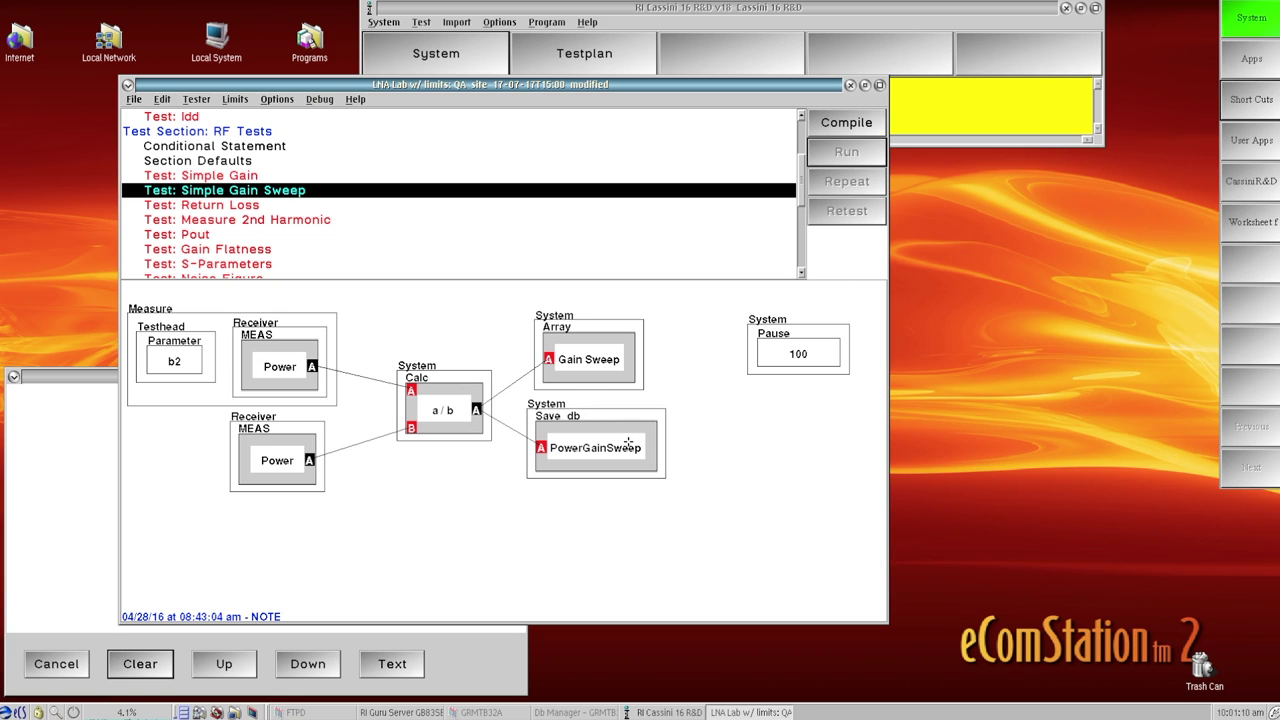
right_click(628, 444)
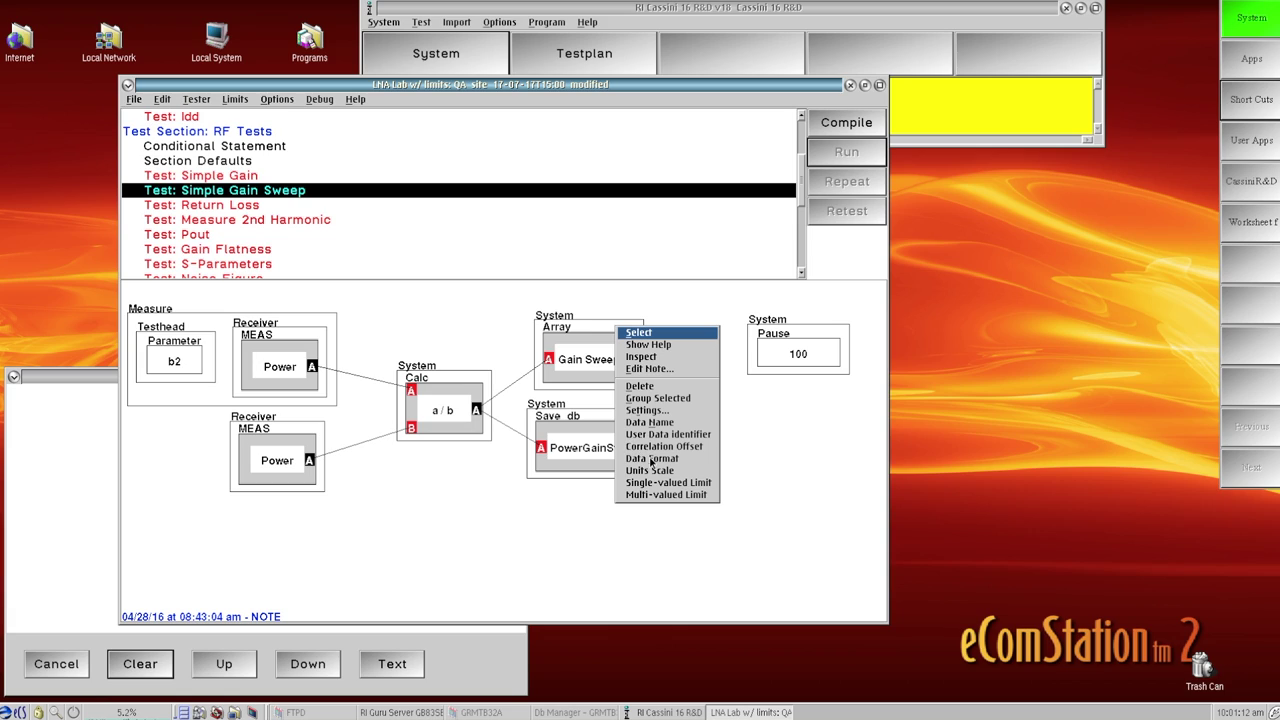
key(Up)
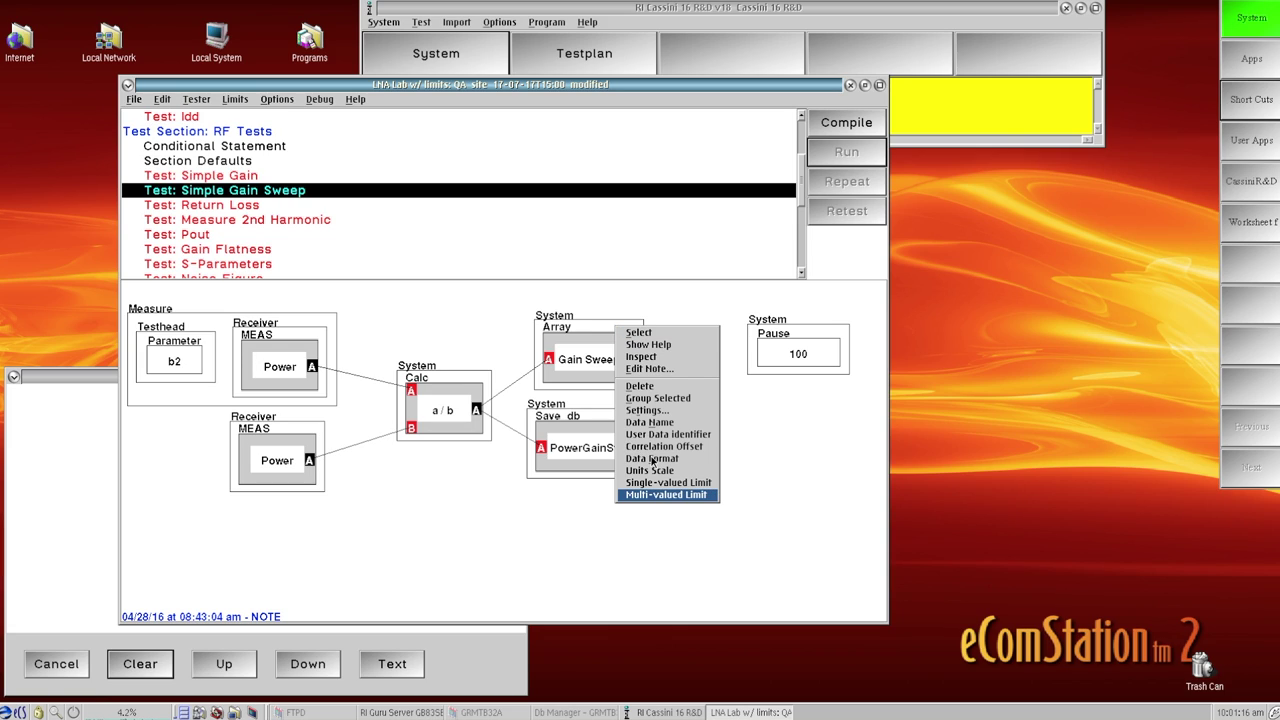
click(674, 496)
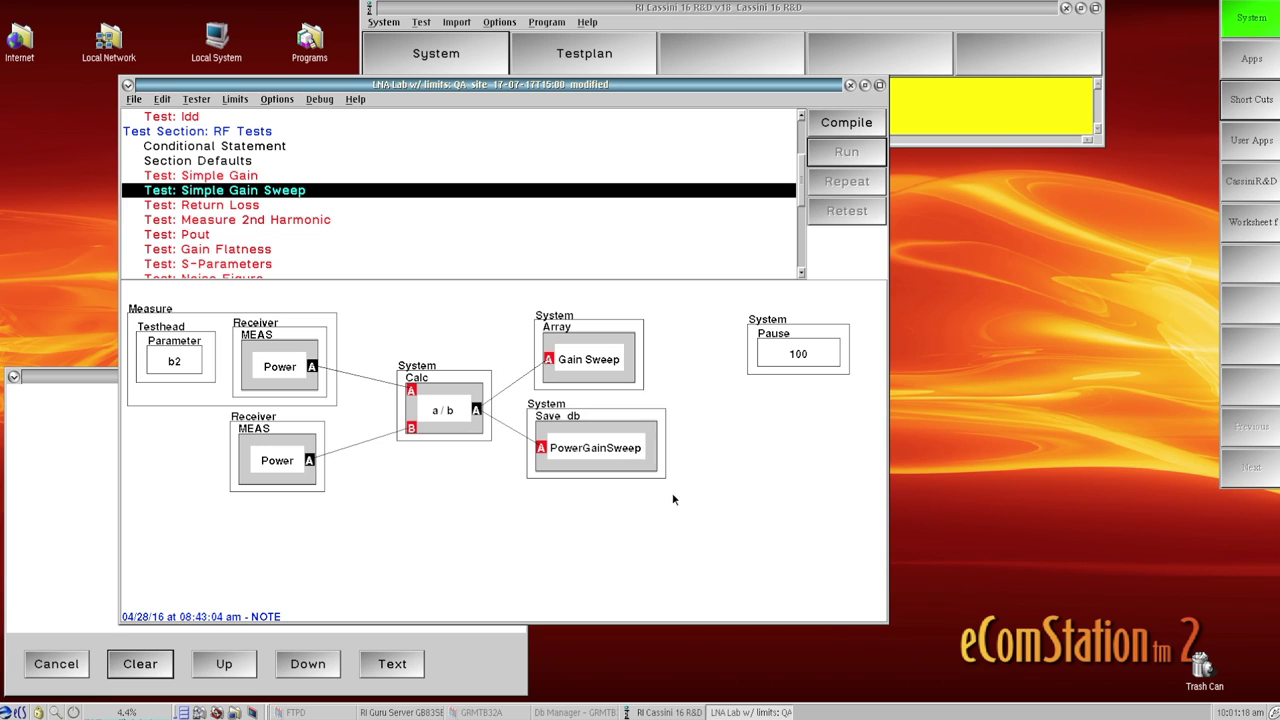
drag(651, 352, 742, 321)
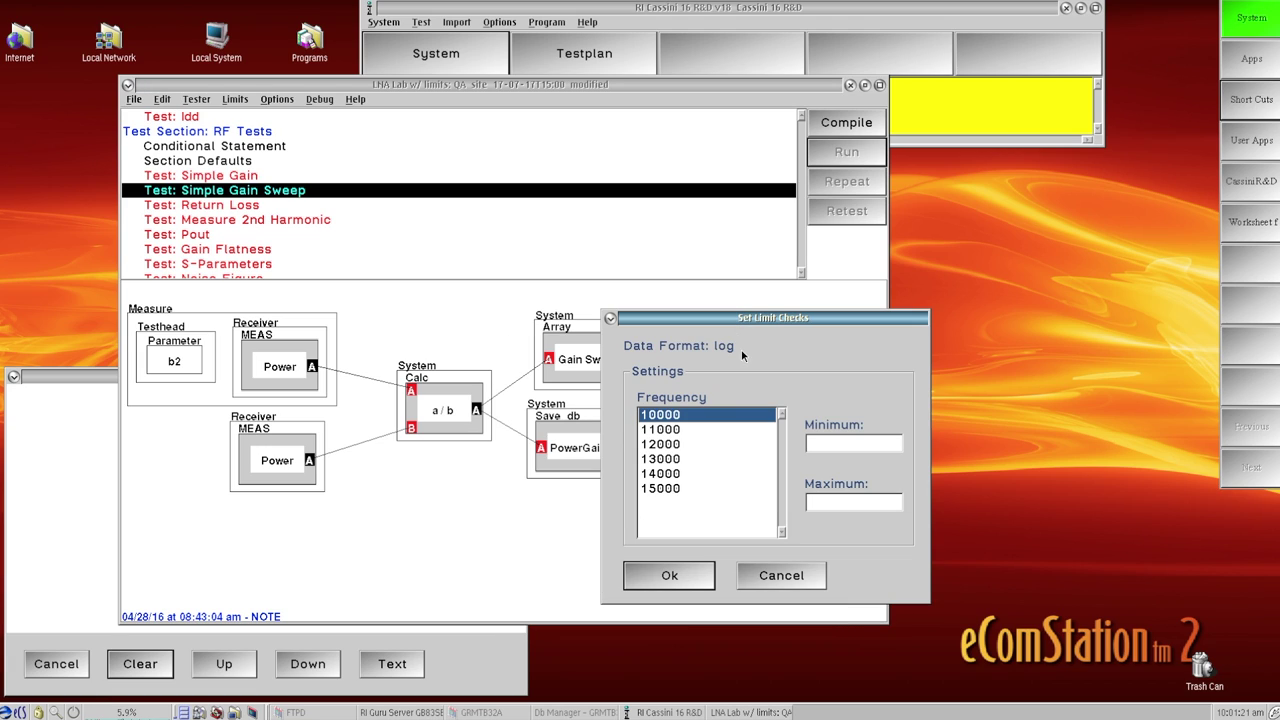
click(671, 429)
click(670, 444)
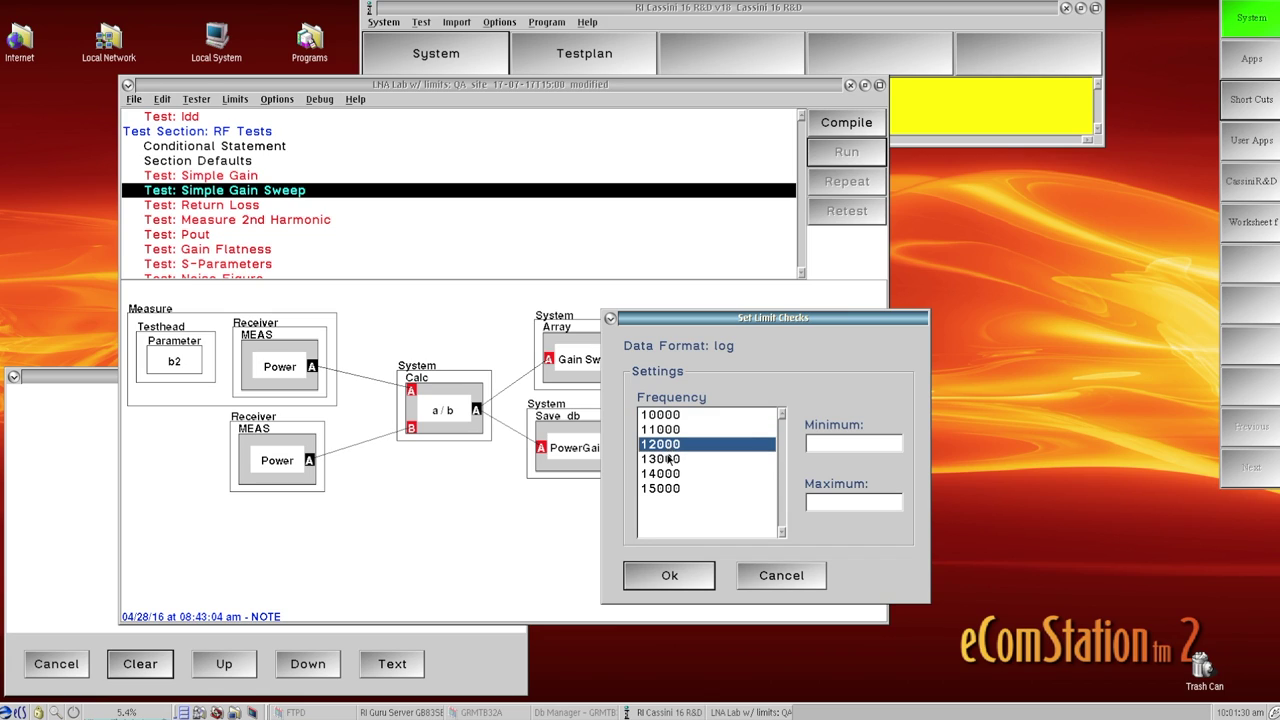
click(669, 459)
click(667, 474)
click(669, 575)
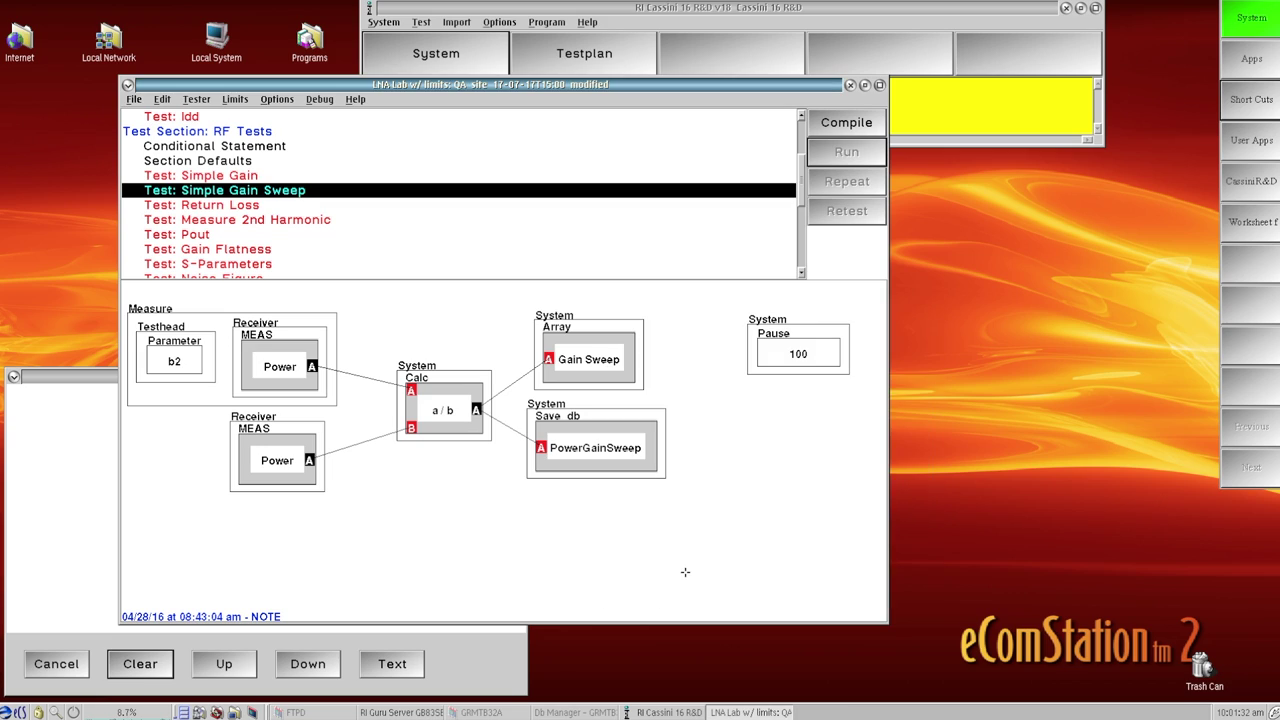
Set a single-valued minimum limit of 4 on PowerGainSweep
right_click(639, 440)
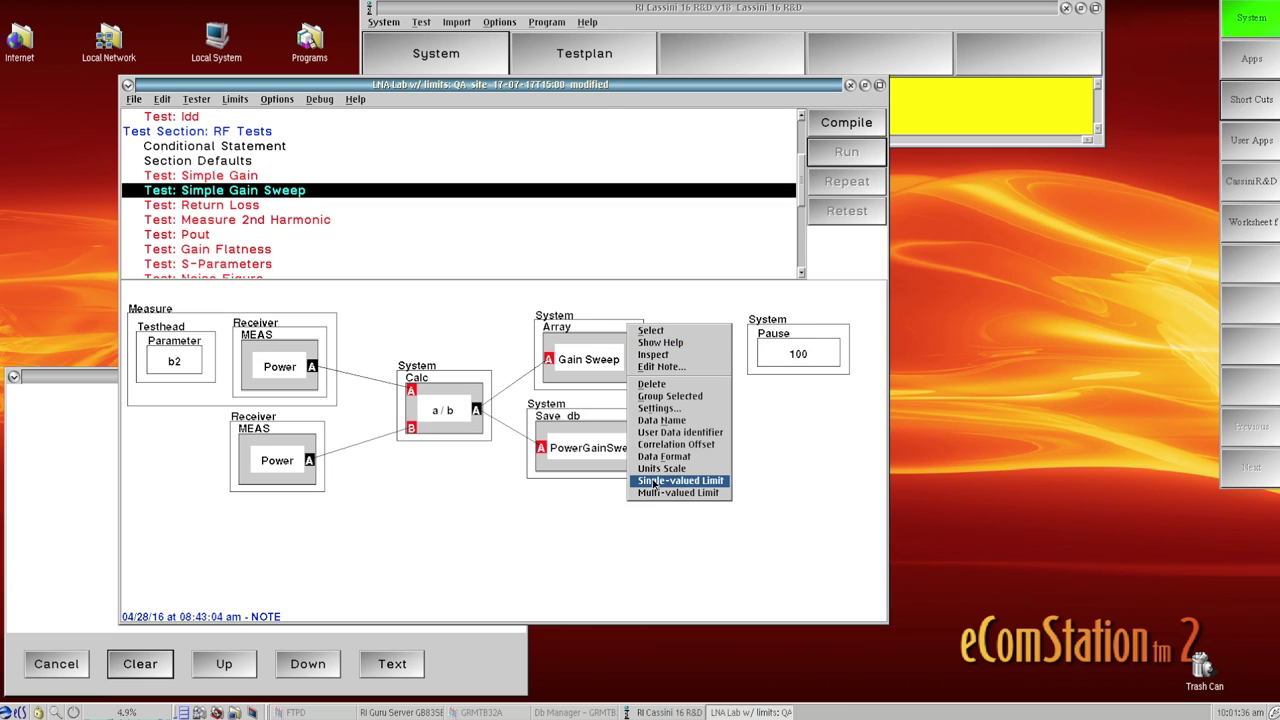
click(652, 481)
click(652, 452)
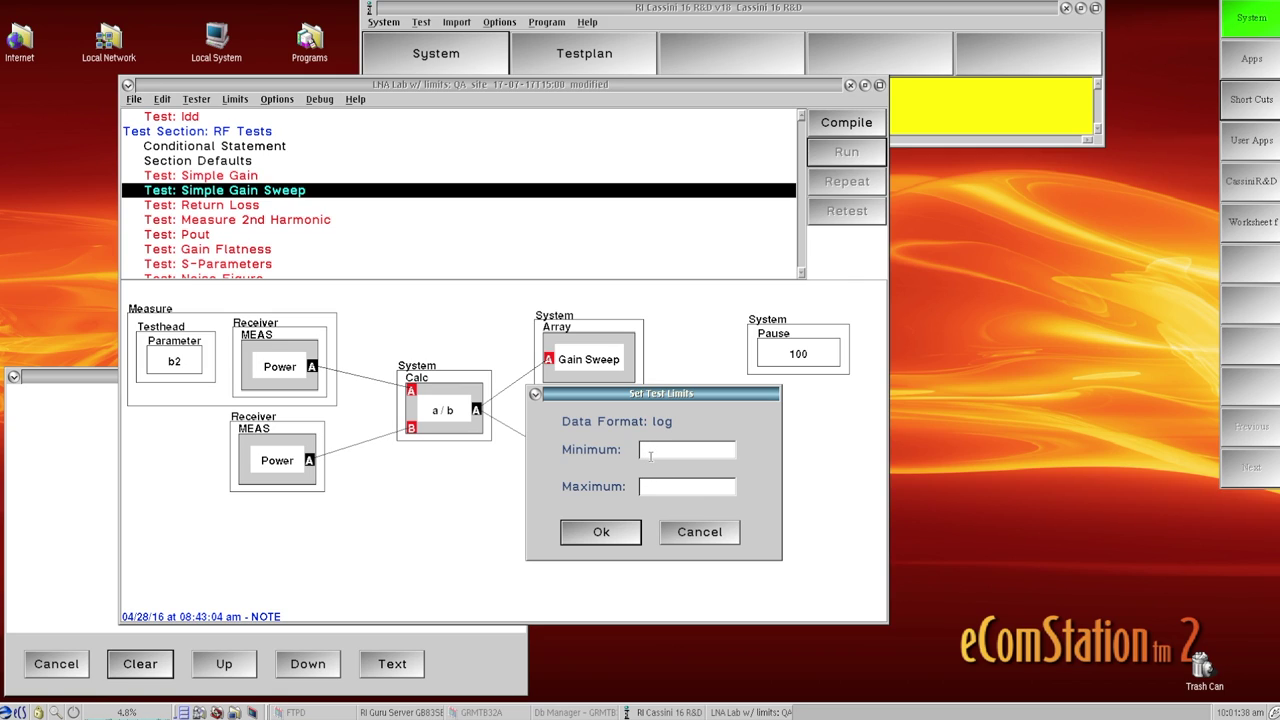
text(4)
click(628, 532)
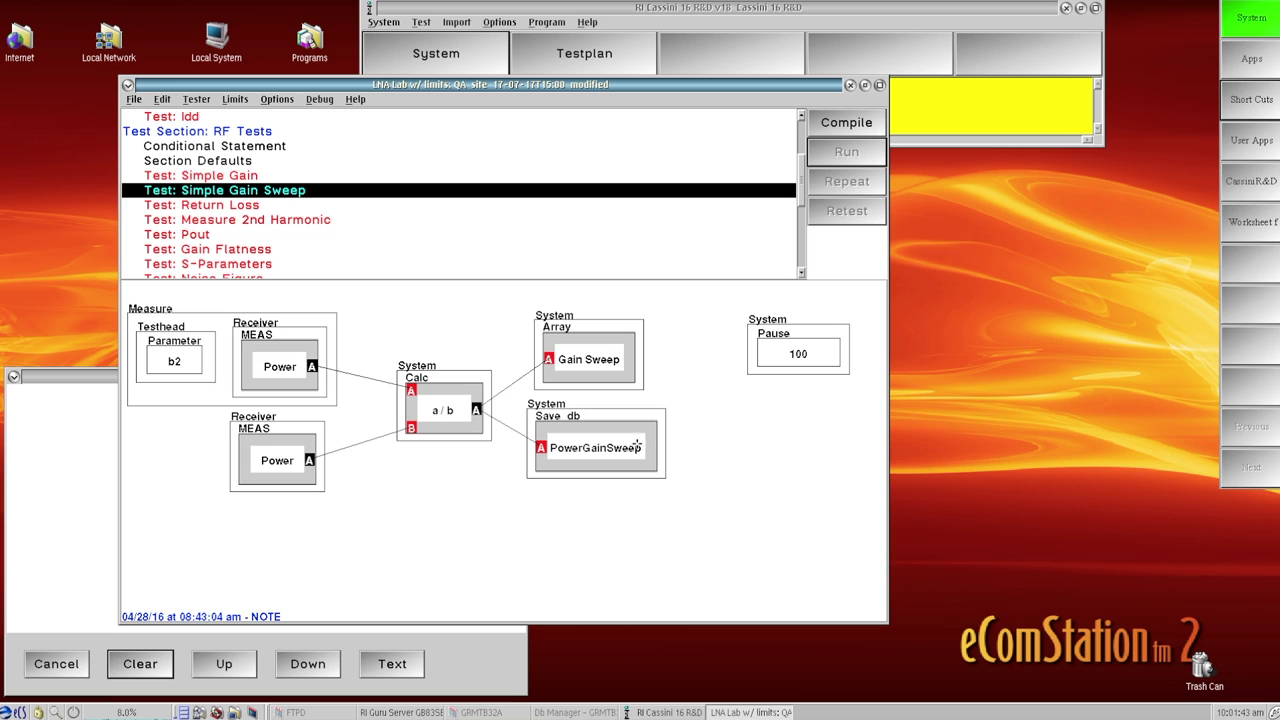
Verify the minimum of 4 at each sweep frequency in the multi-valued limits
right_click(638, 443)
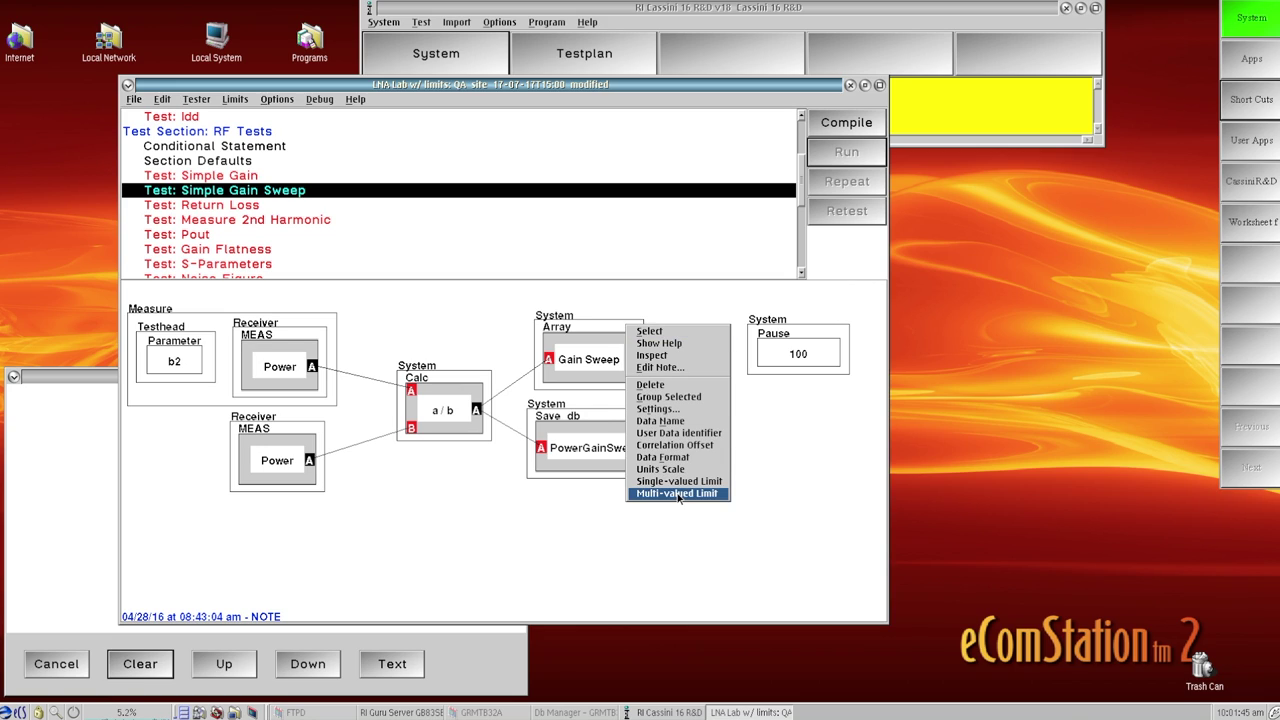
click(677, 496)
click(604, 461)
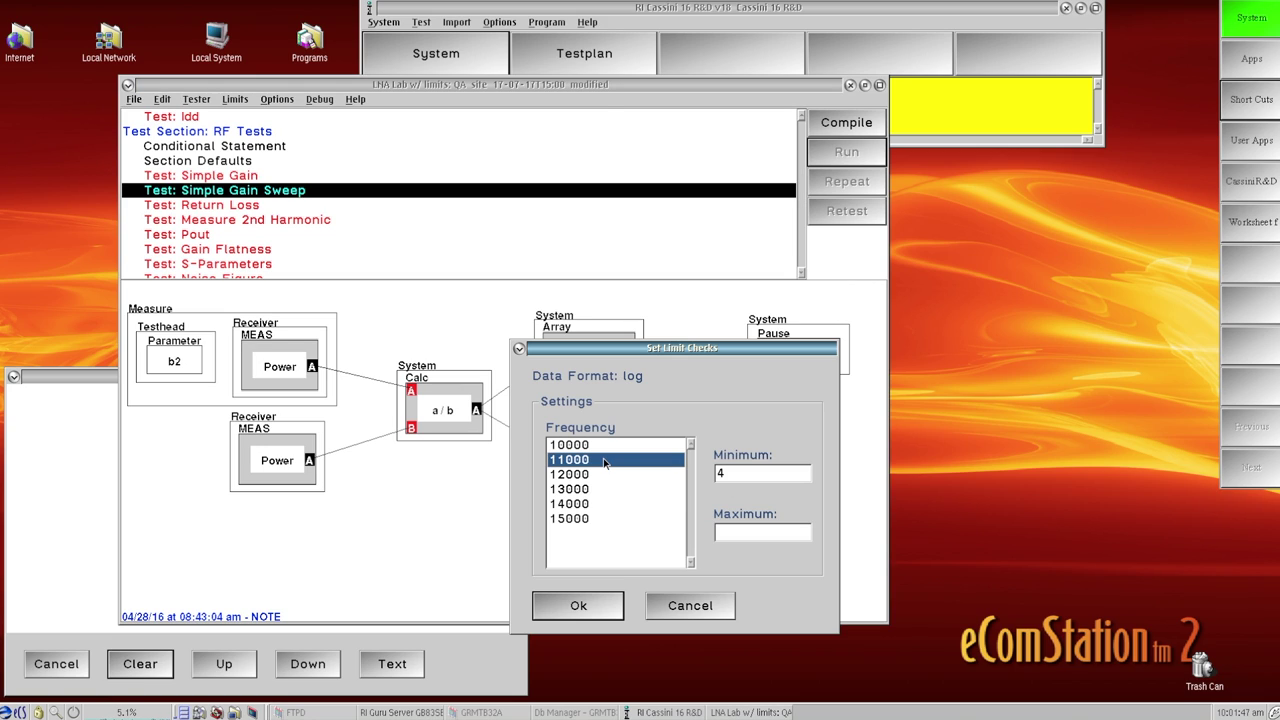
key(Down)
key(Down)
key(Down)
key(Down)
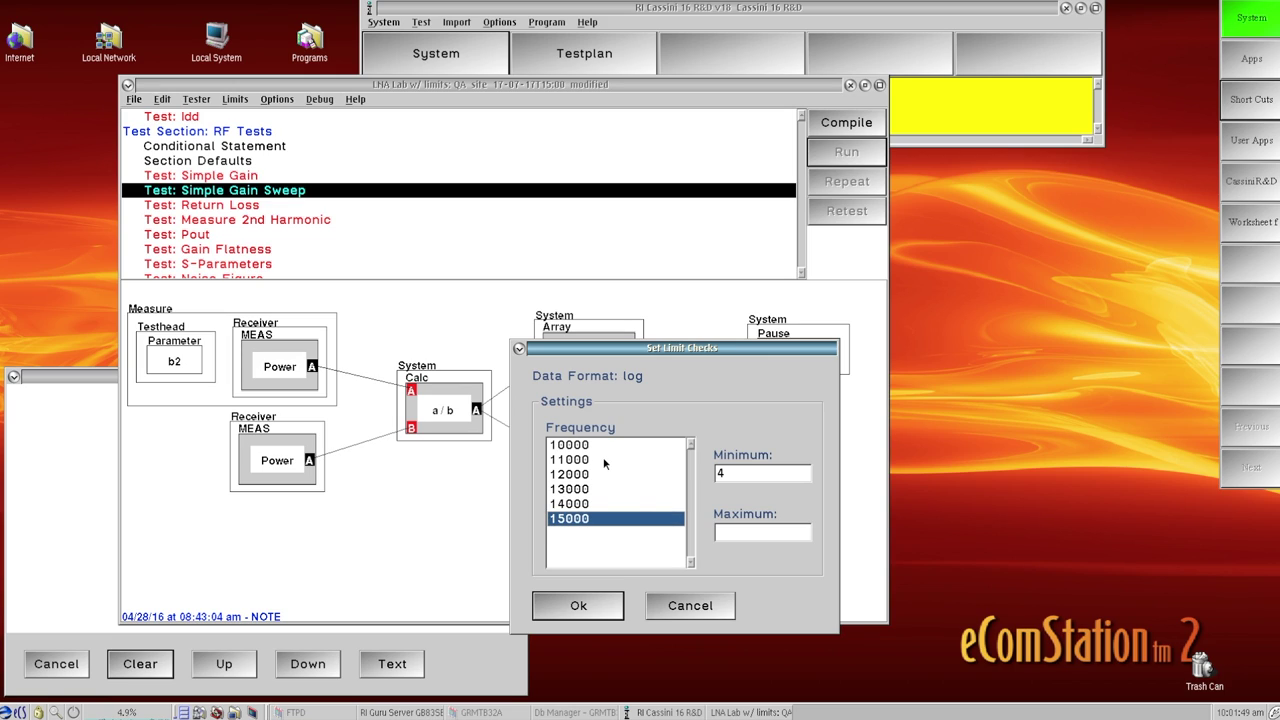
key(Up)
key(Up)
key(Up)
key(Up)
key(Up)
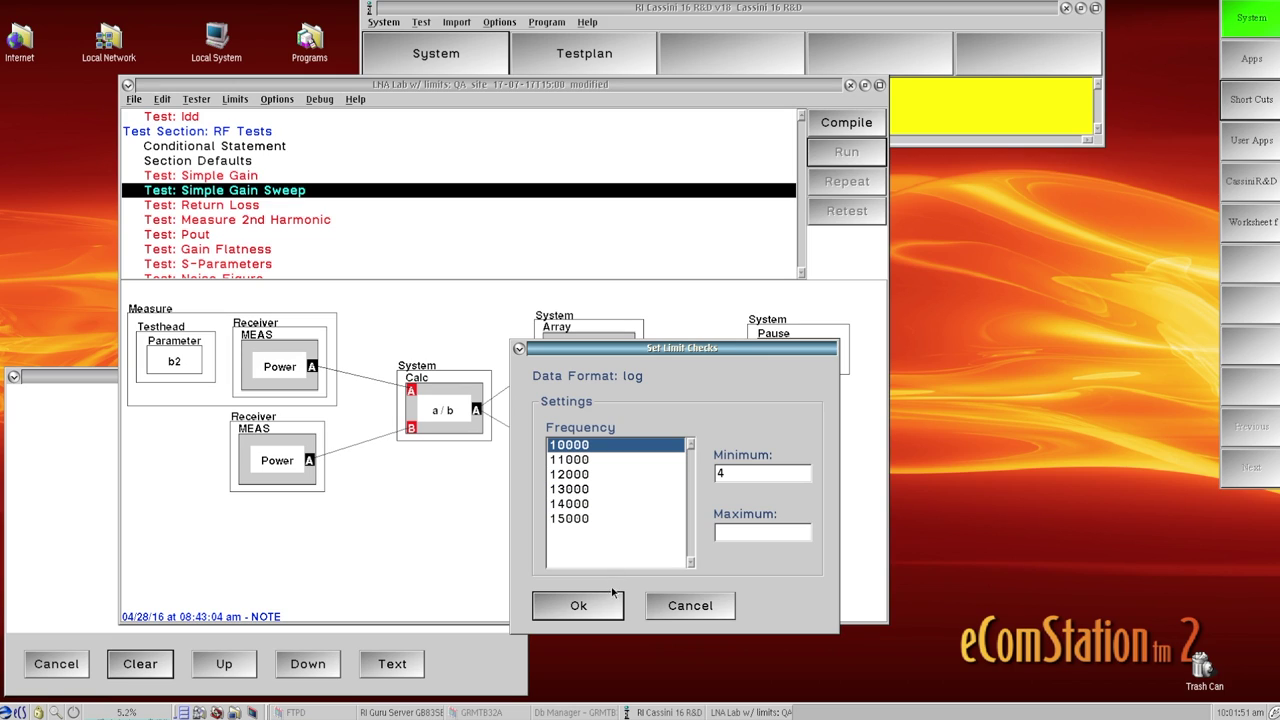
click(614, 606)
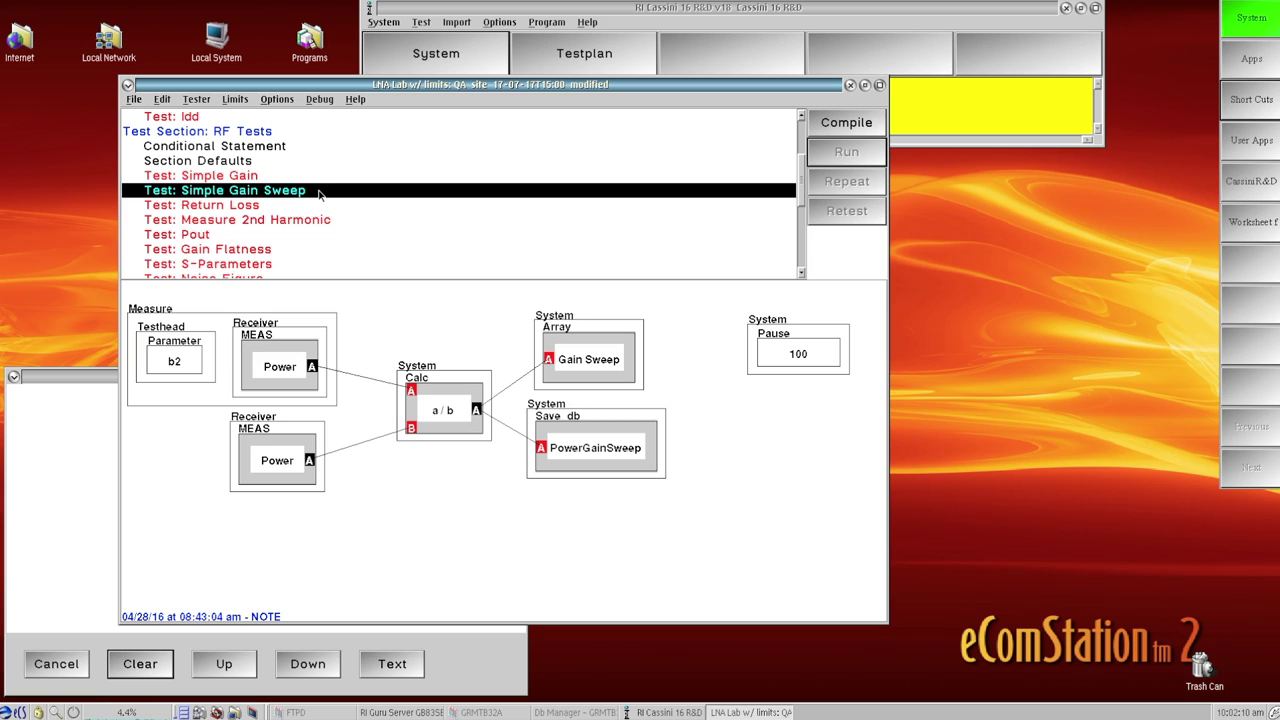
Open the Limits for LNA Lab table and place it at the upper right
click(240, 100)
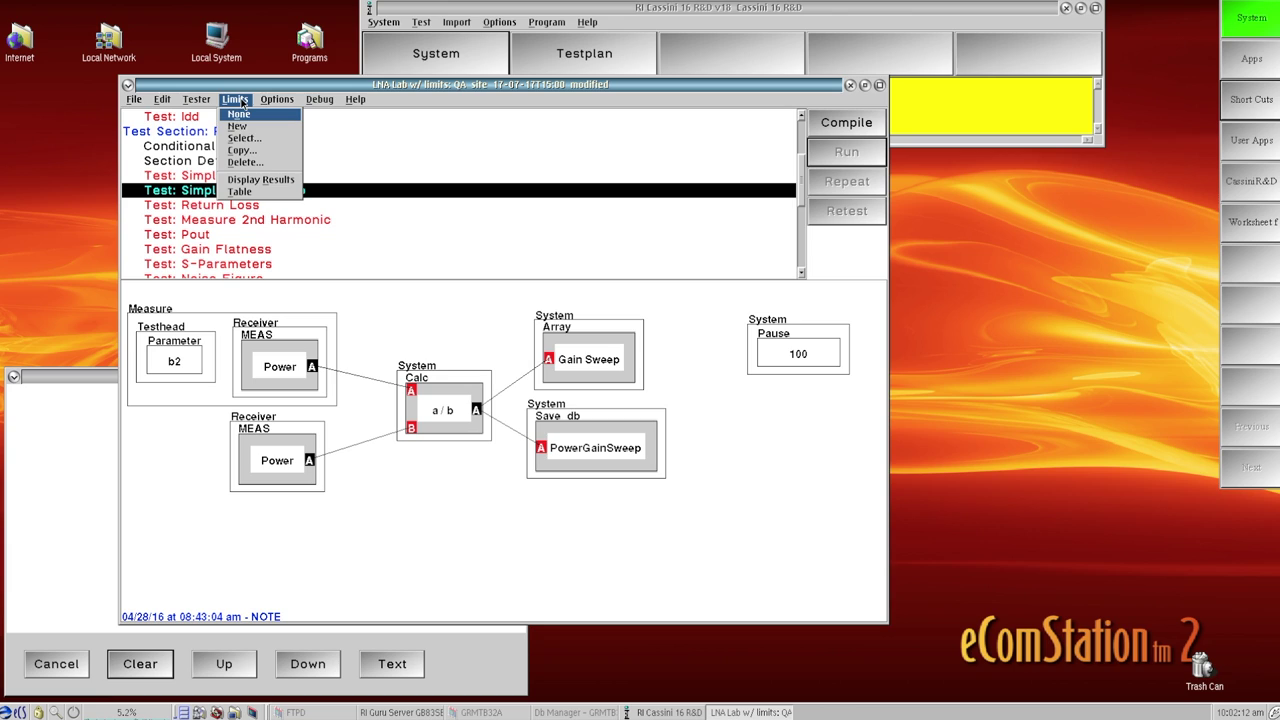
click(269, 192)
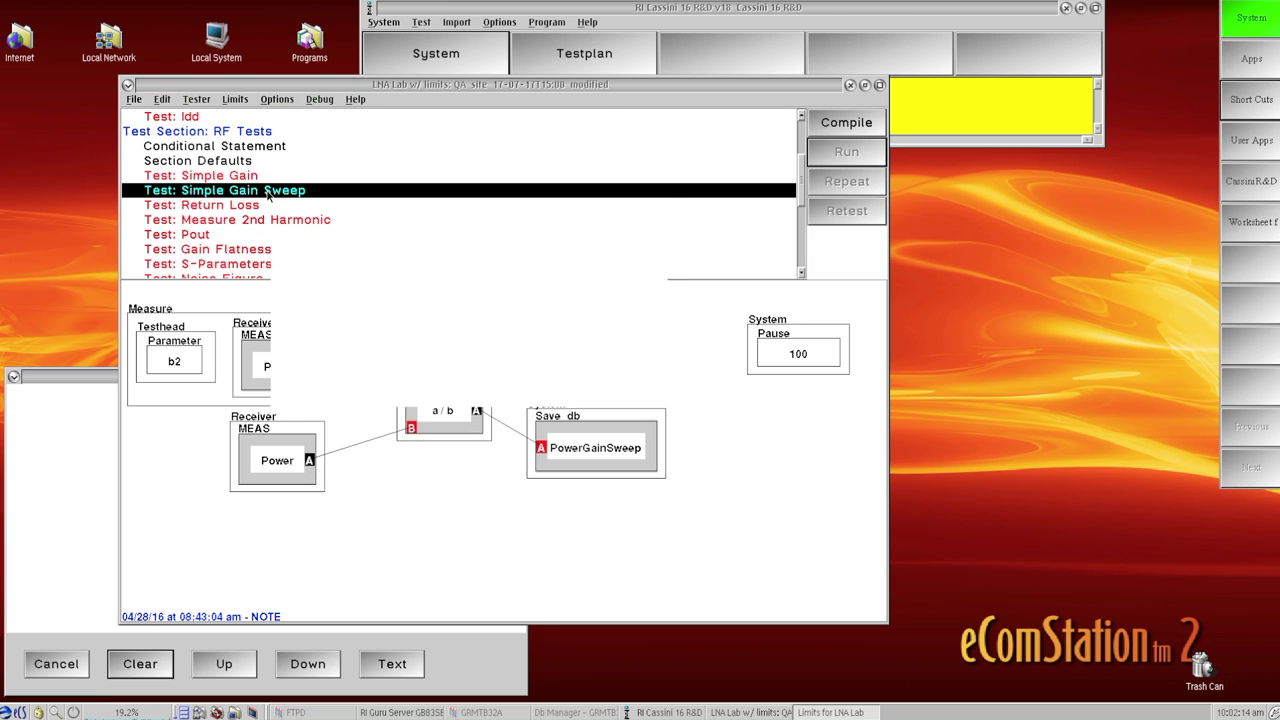
drag(514, 207, 920, 108)
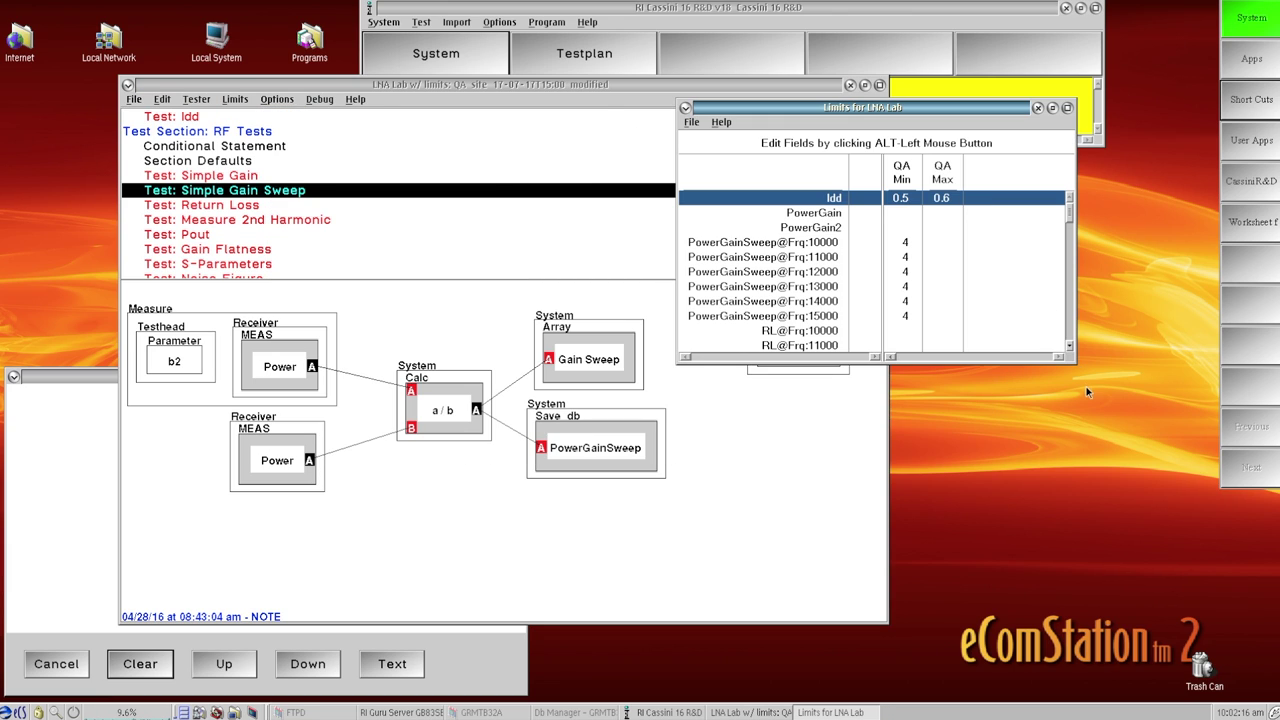
drag(1077, 363, 1168, 695)
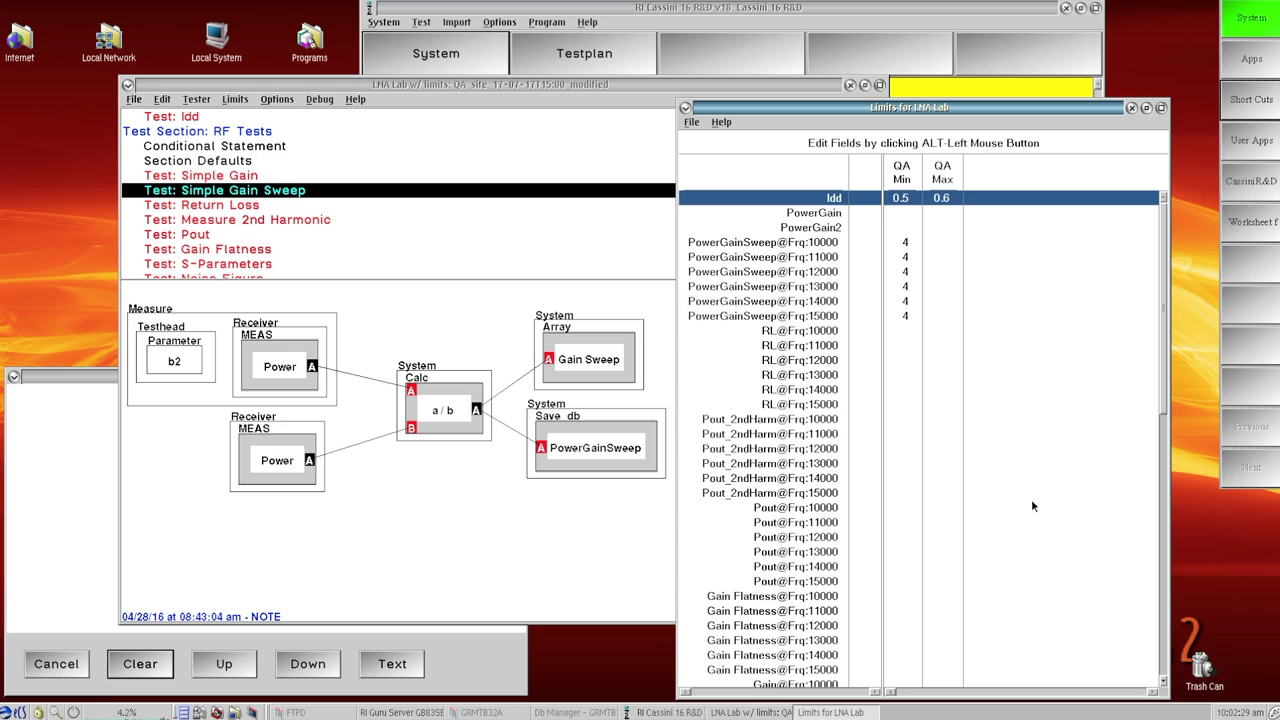
Change the QA Min for PowerGainSweep@Frq:10000 from 4 to 6
alt+click(910, 244)
text(6)
click(900, 261)
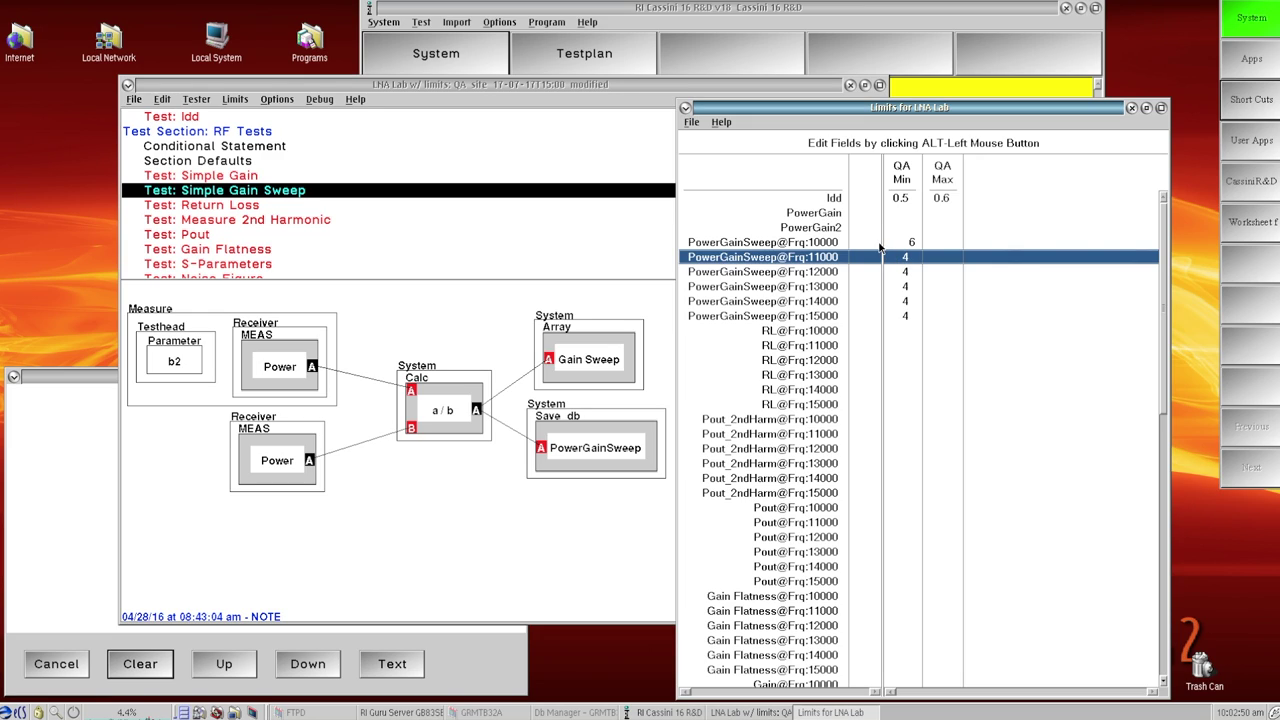
click(692, 122)
Save the edited limits table and move its window higher on screen
click(710, 143)
drag(708, 110, 700, 74)
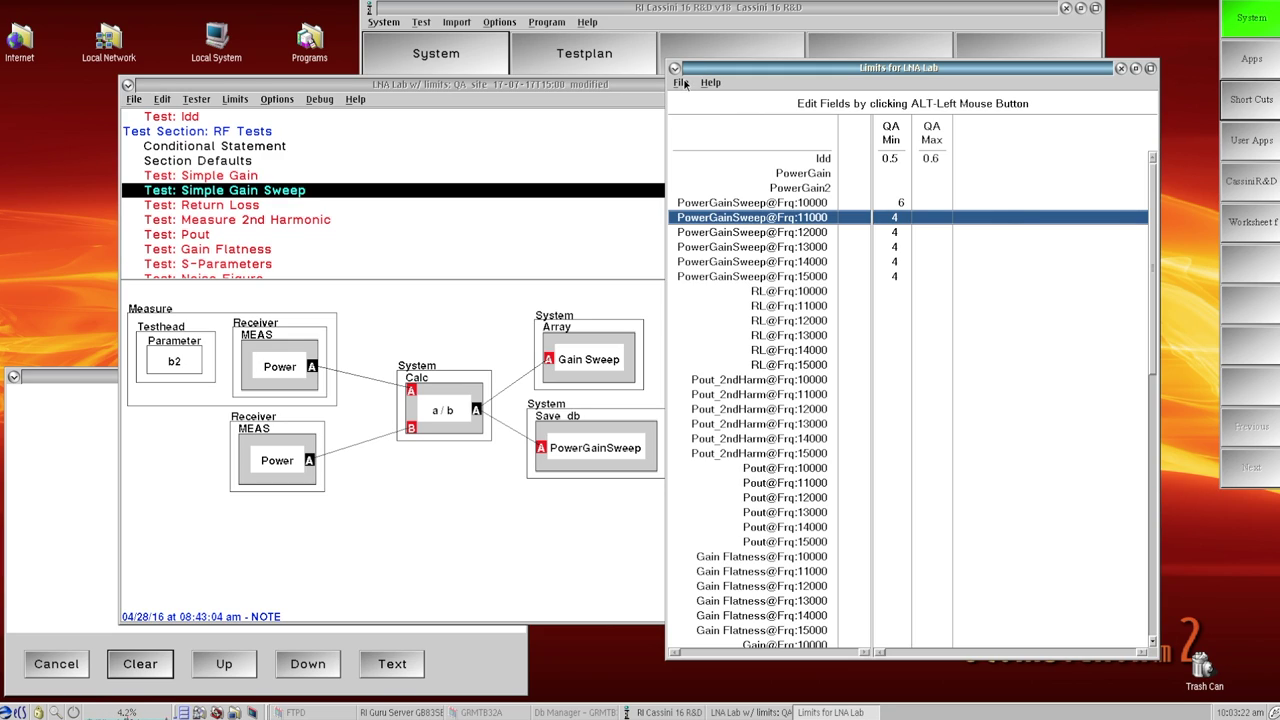
click(684, 85)
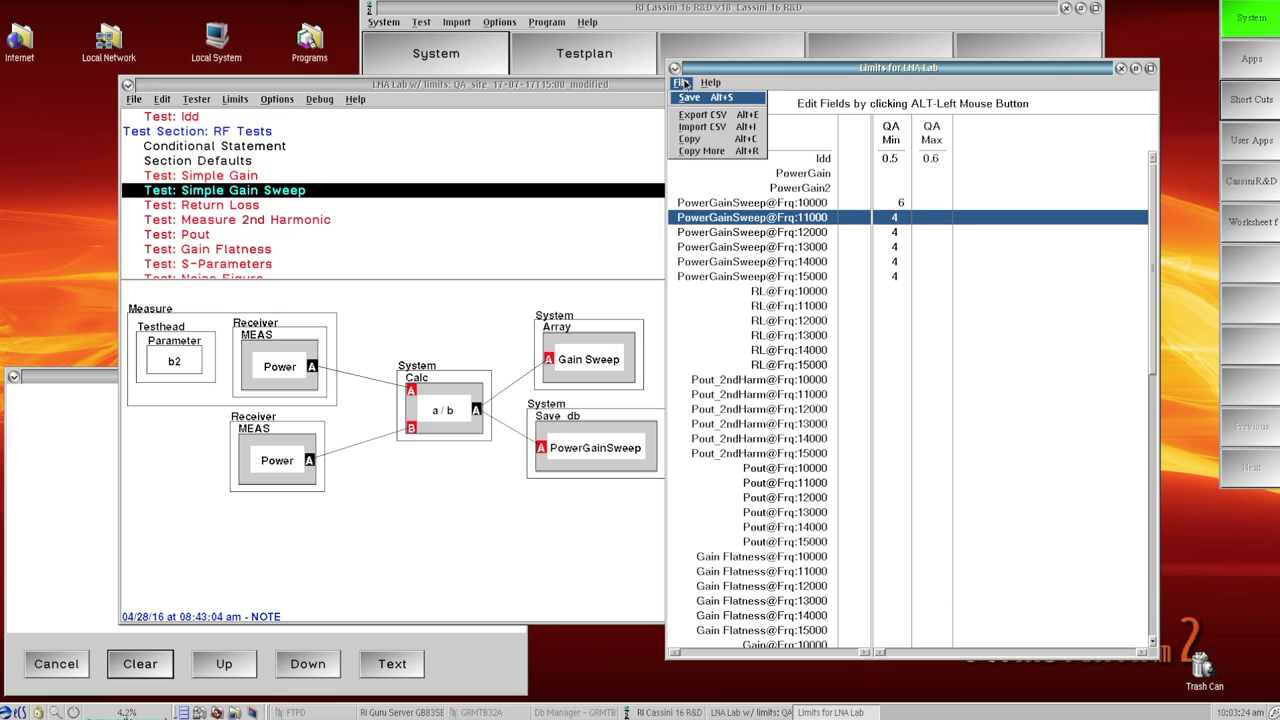
Export the limits table to the Shared folder as Example_Limits_0.CSV
click(719, 118)
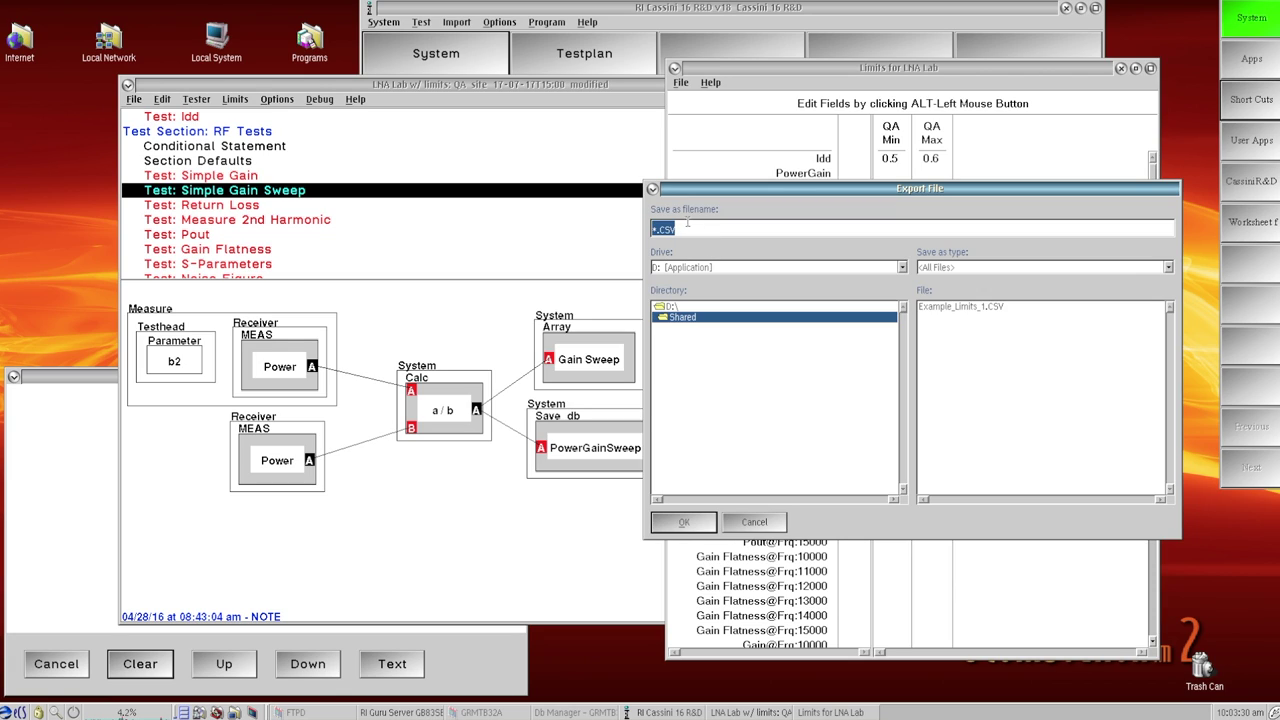
click(651, 229)
text(Example_)
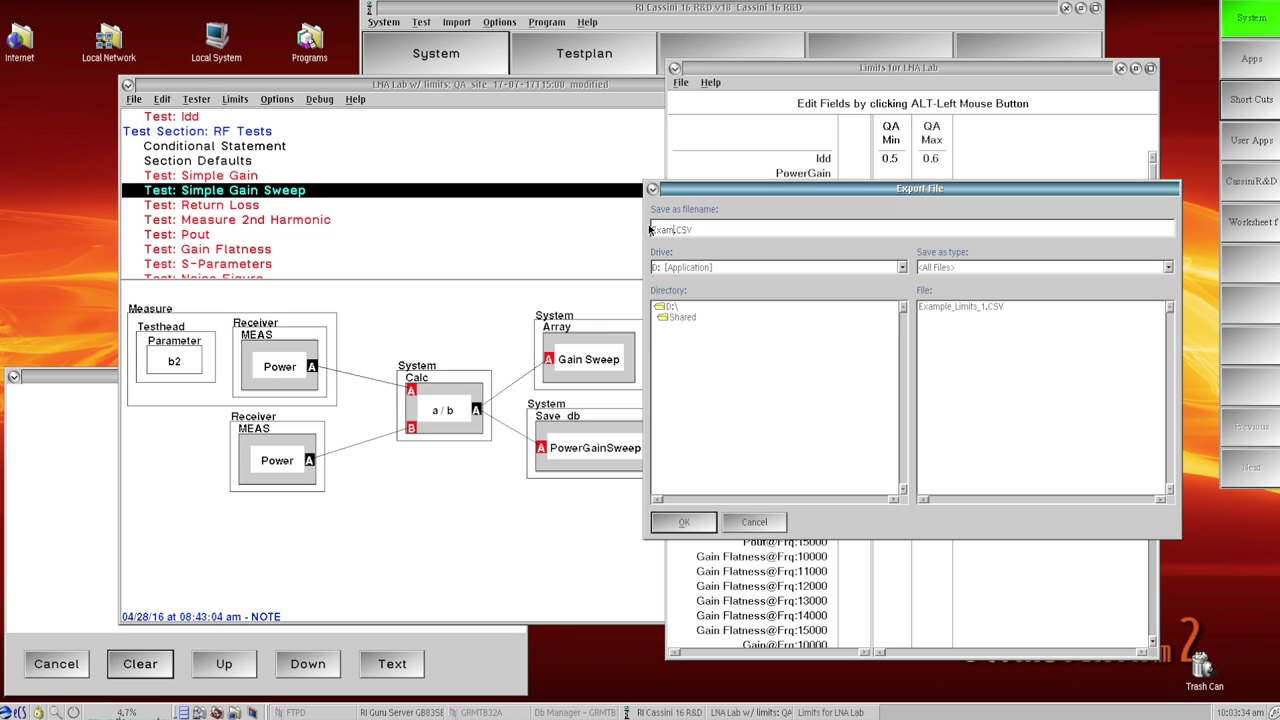
text(Limits_0)
click(708, 522)
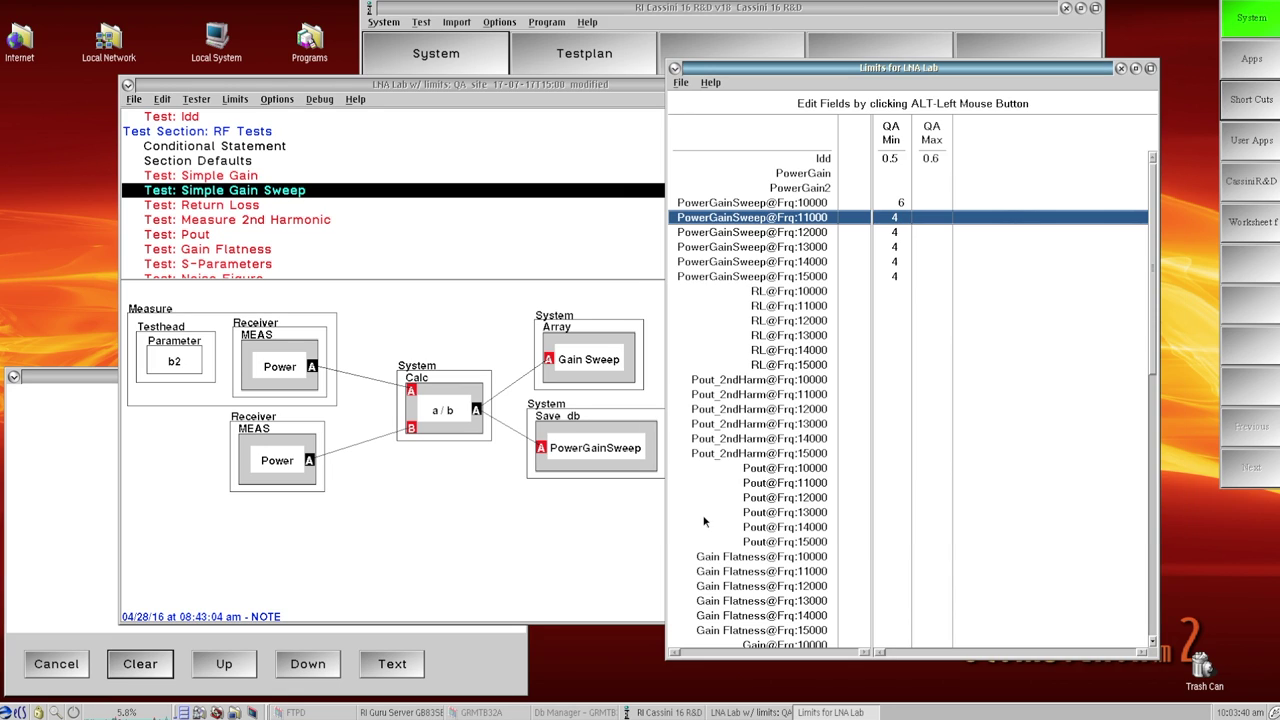
click(201, 712)
mouse_move(255, 662)
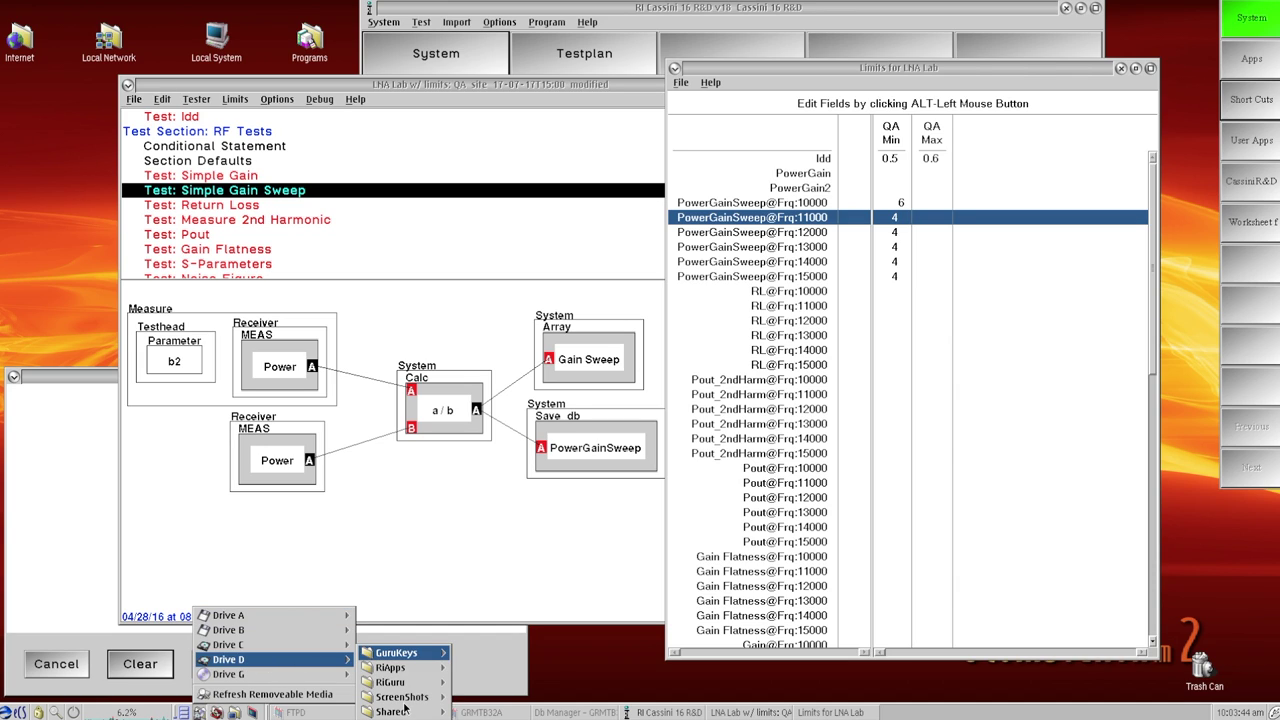
mouse_move(403, 712)
click(520, 703)
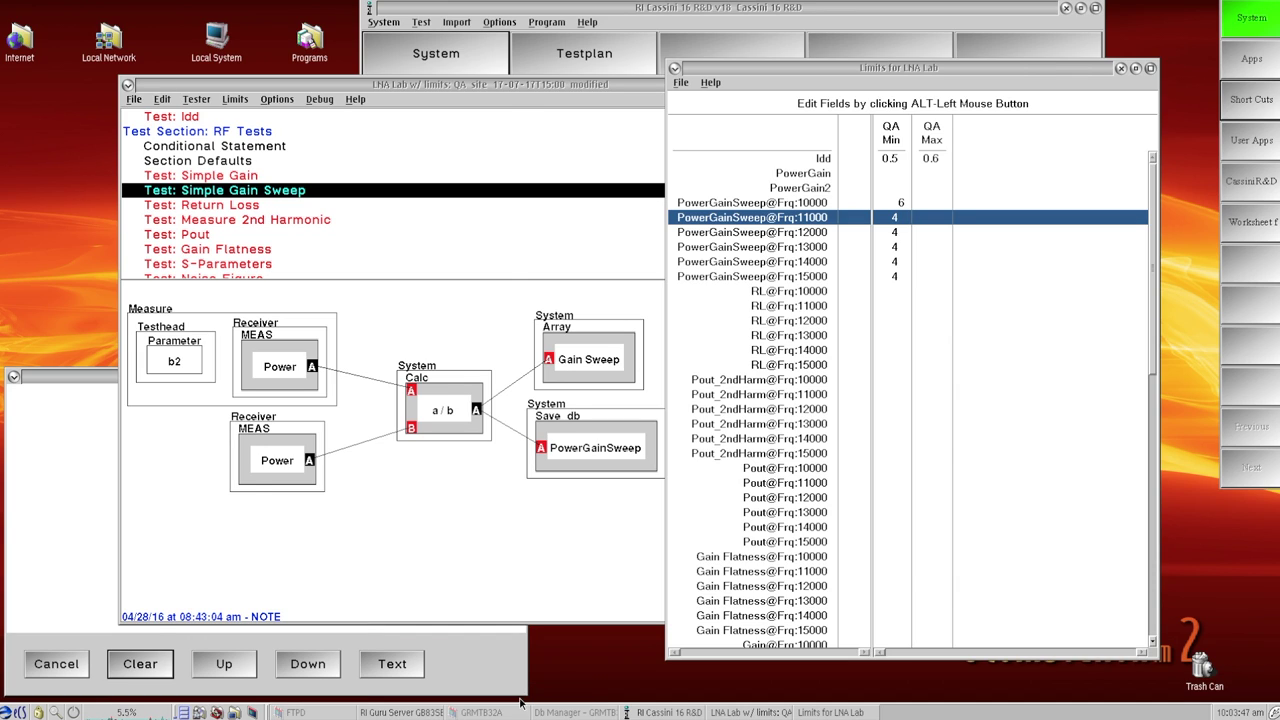
drag(619, 40, 739, 67)
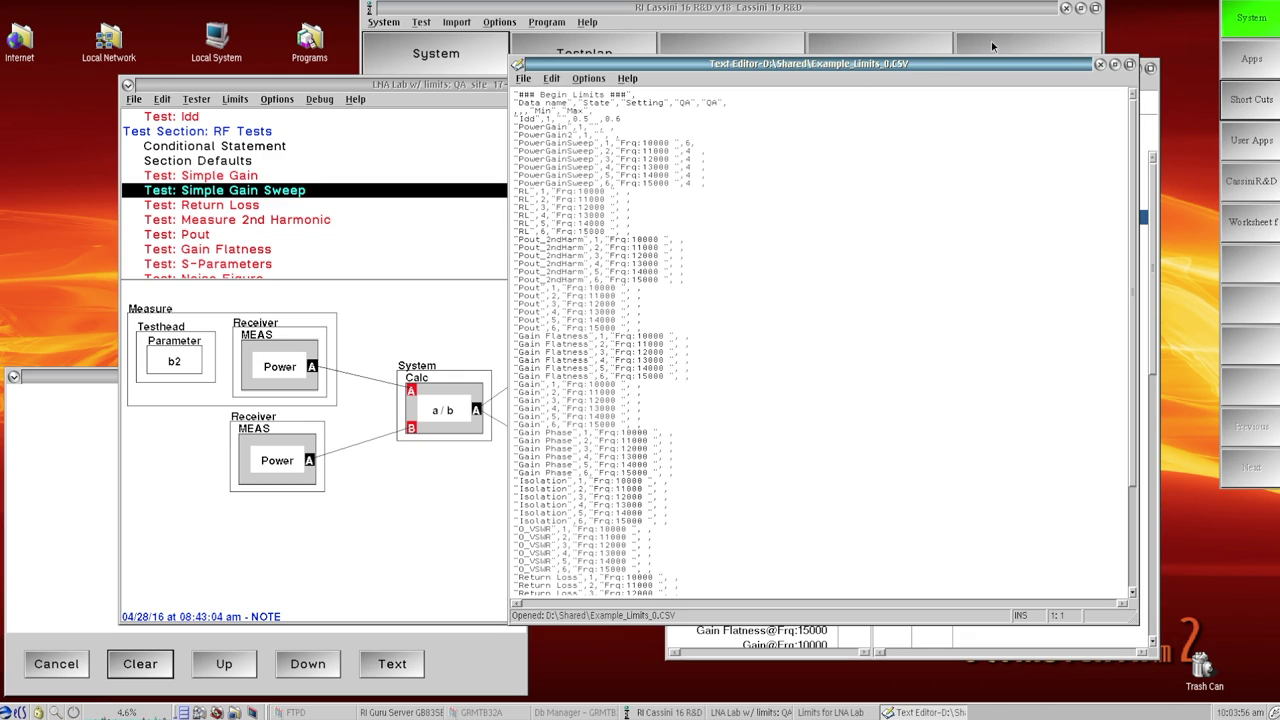
click(1100, 65)
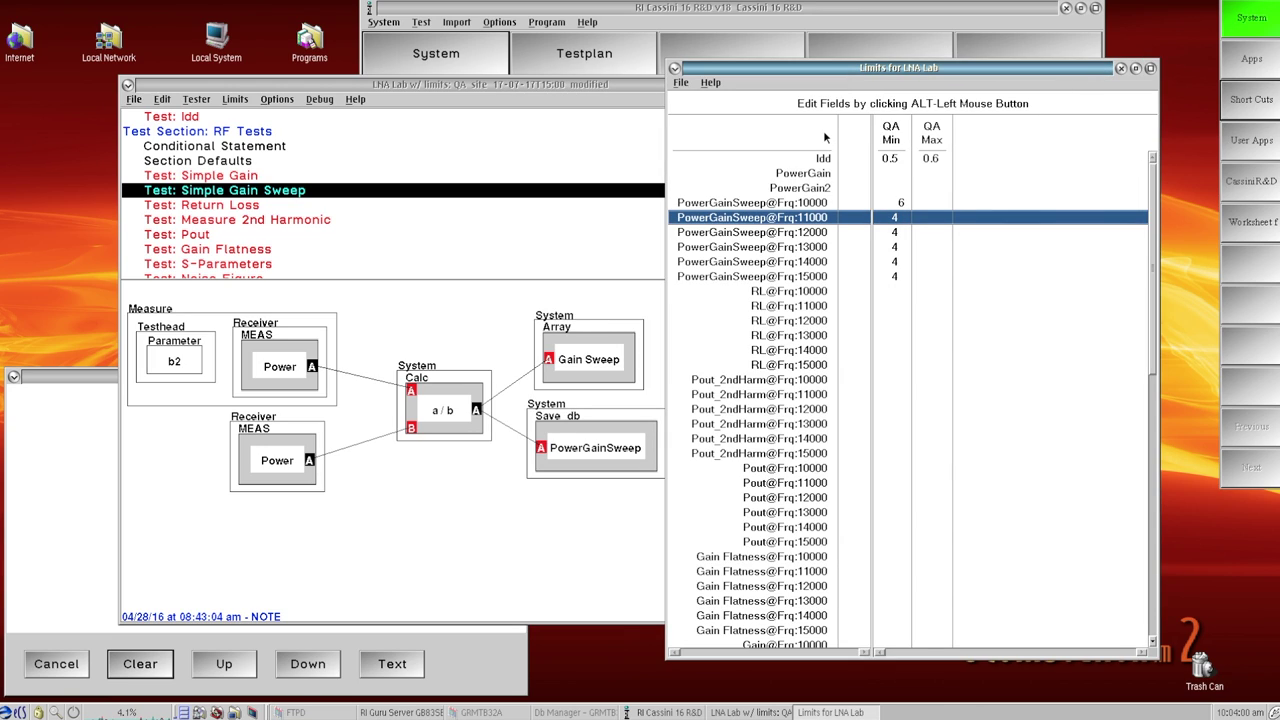
Import limits from Example_Limits_1.CSV and enlarge the Limits window to show the QA and Production columns
click(681, 83)
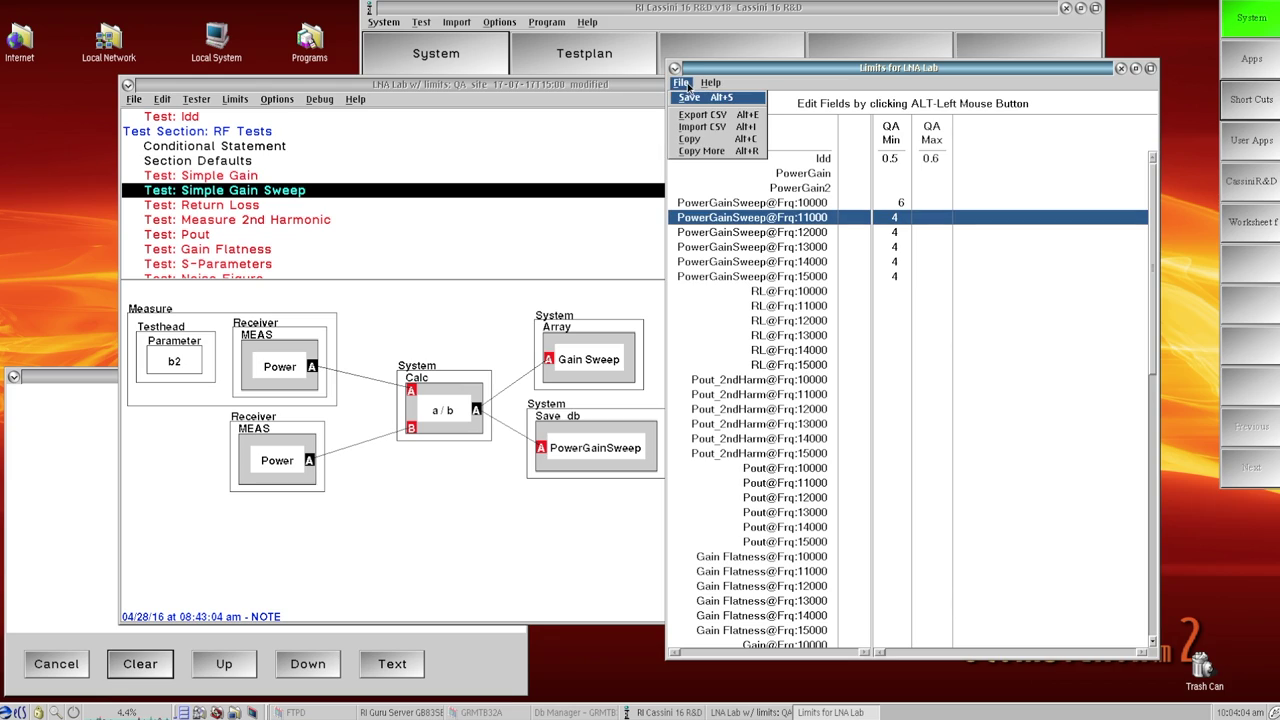
click(717, 129)
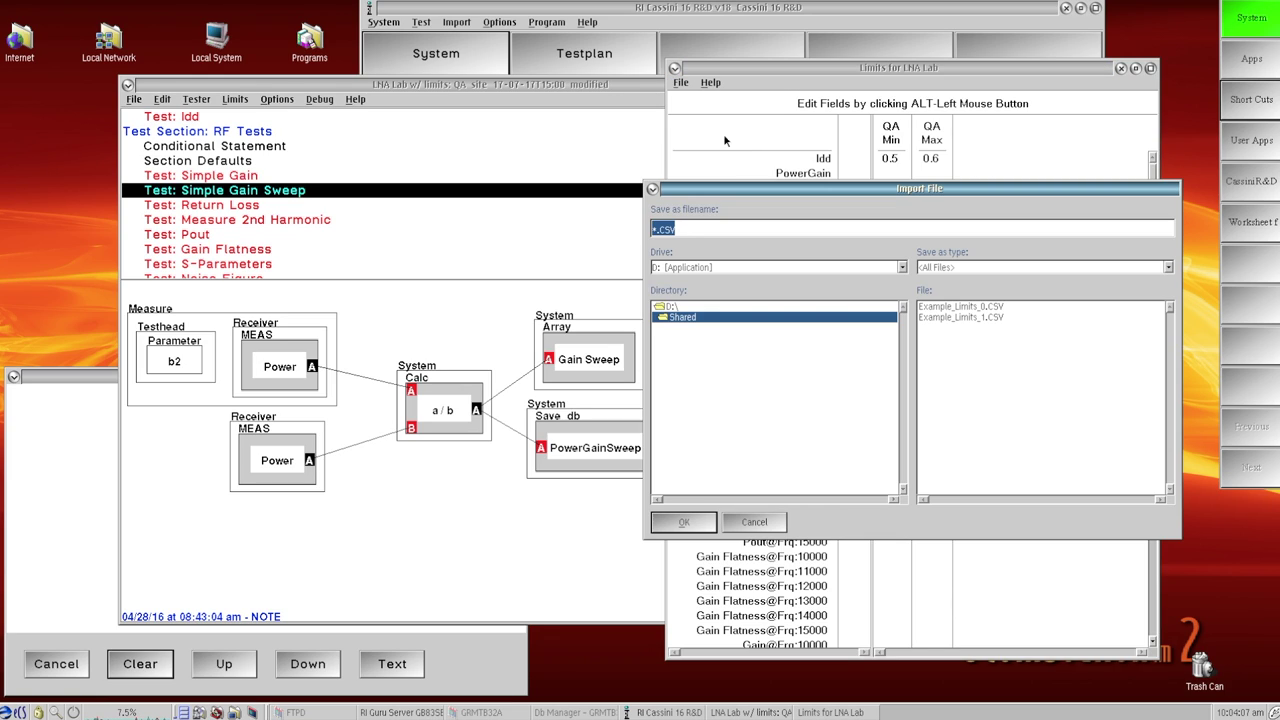
click(990, 317)
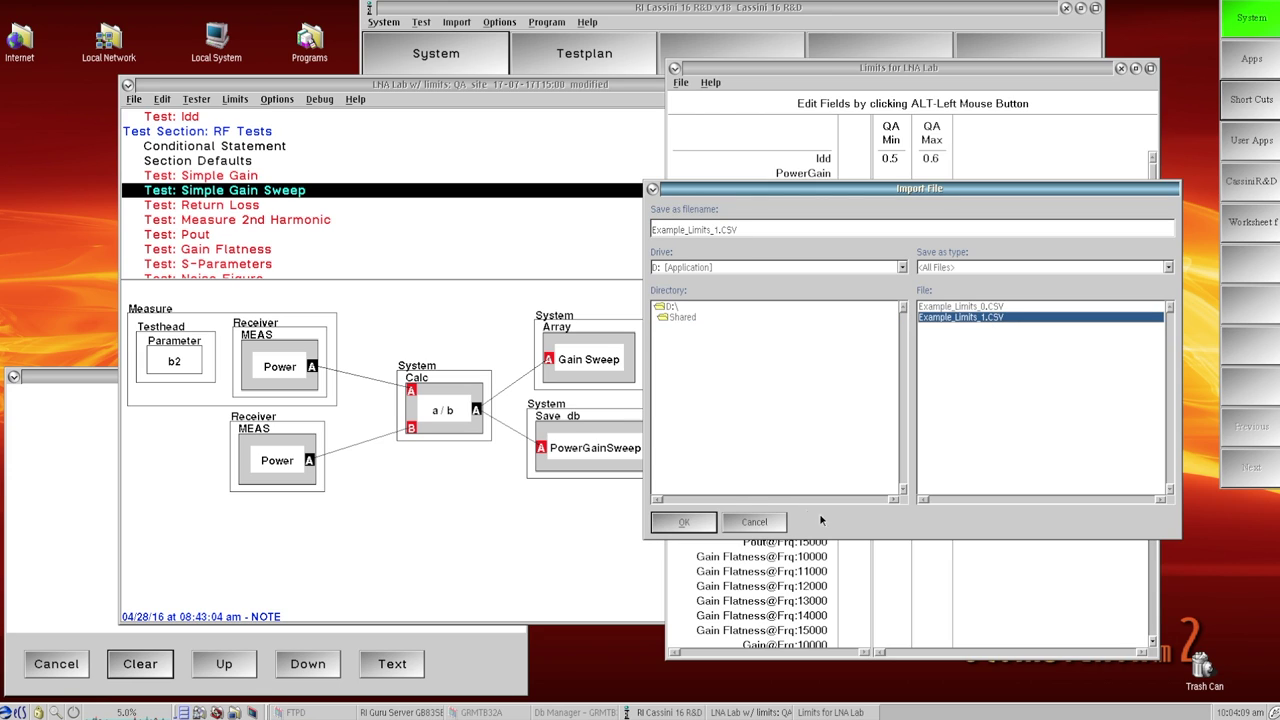
click(684, 522)
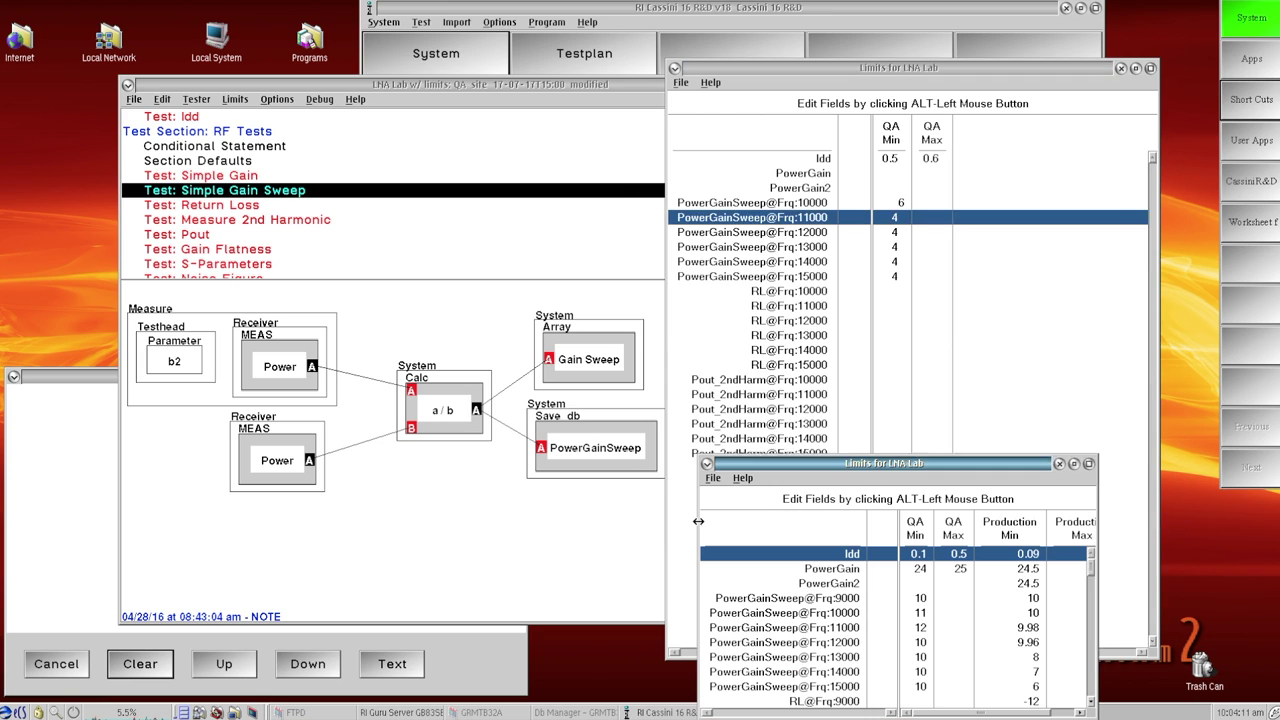
drag(1094, 457, 1155, 76)
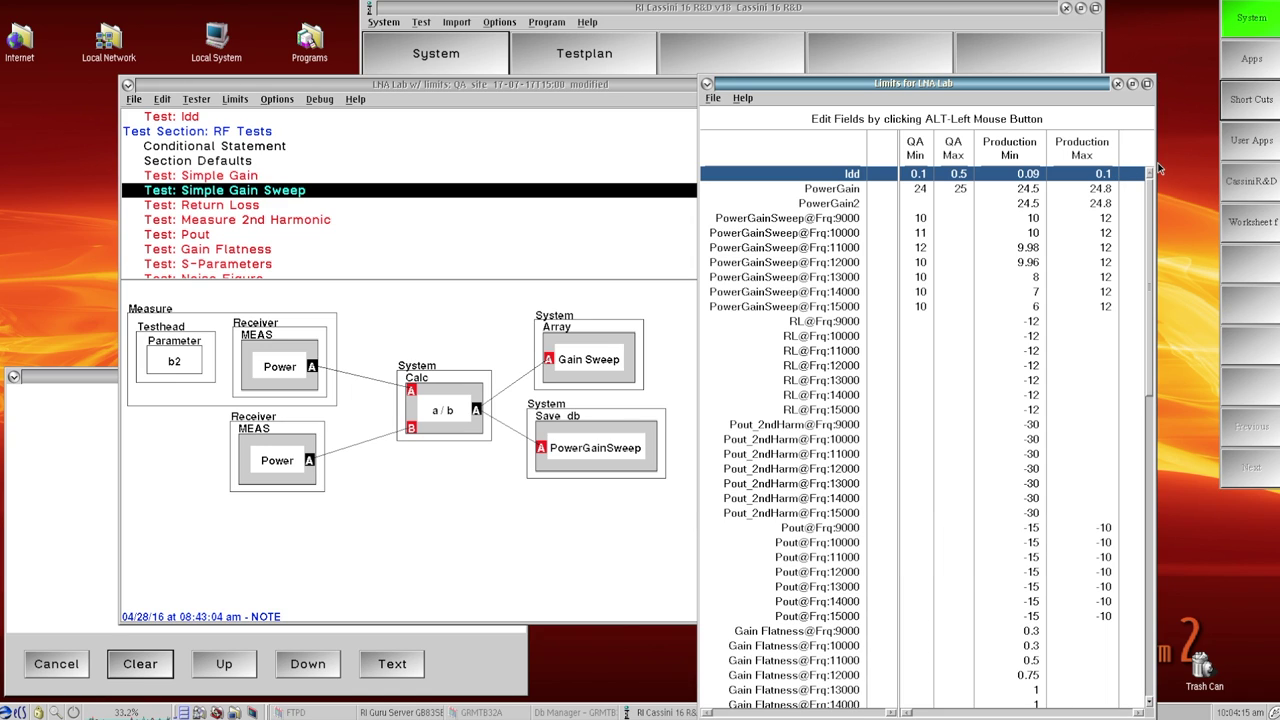
drag(1162, 160, 1196, 160)
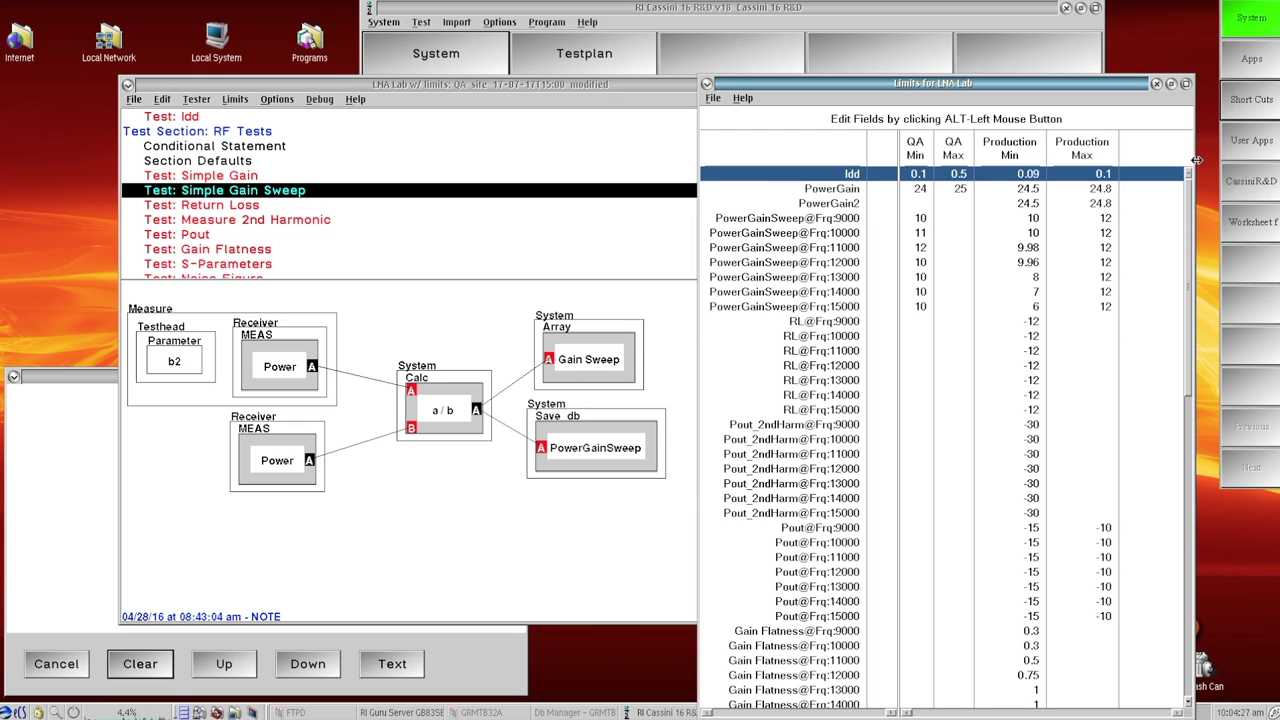
Save the imported limits table and close the Limits for LNA Lab window
click(714, 99)
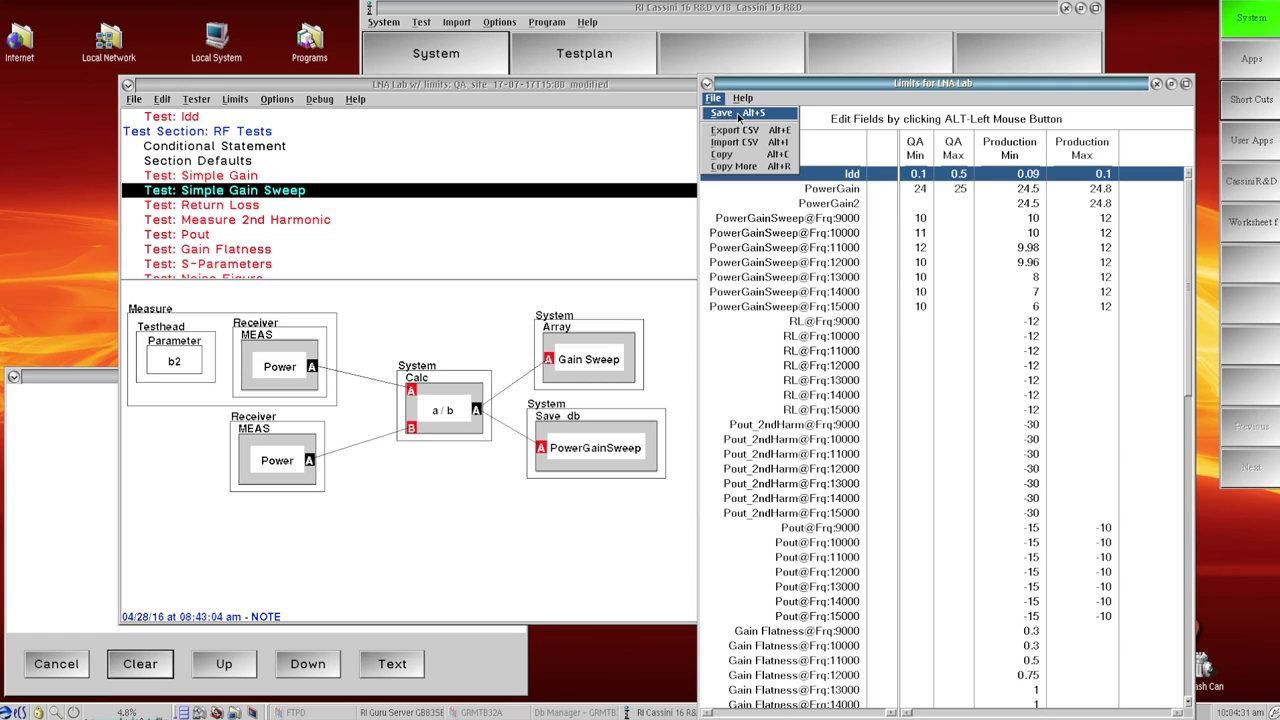
click(736, 118)
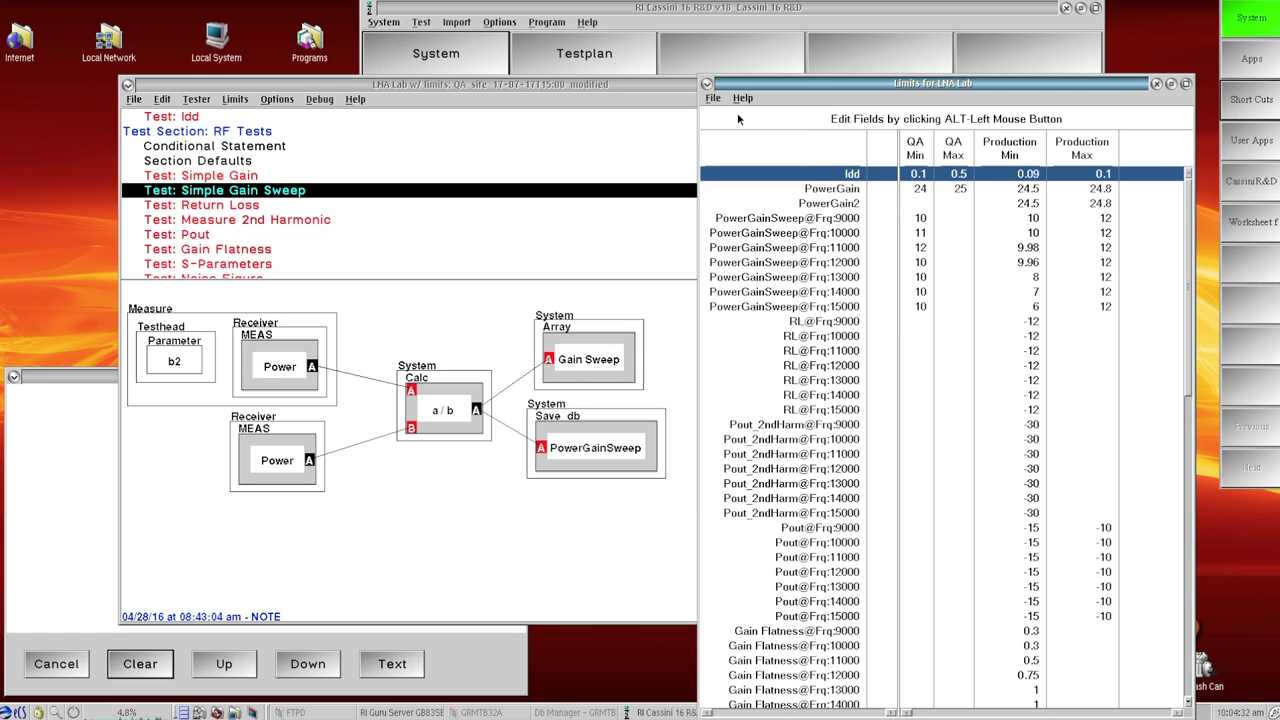
click(1157, 84)
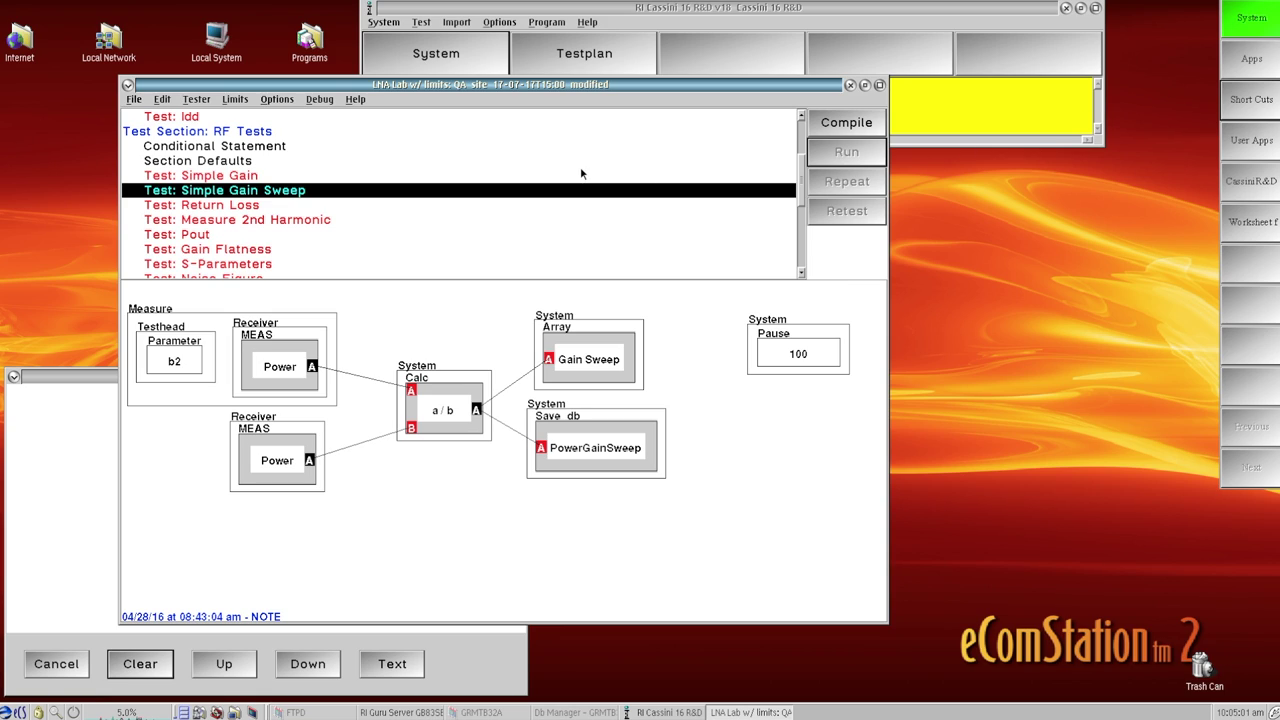
Select the Production limit set for the LNA Lab plan and compile it
click(243, 103)
click(250, 140)
click(163, 60)
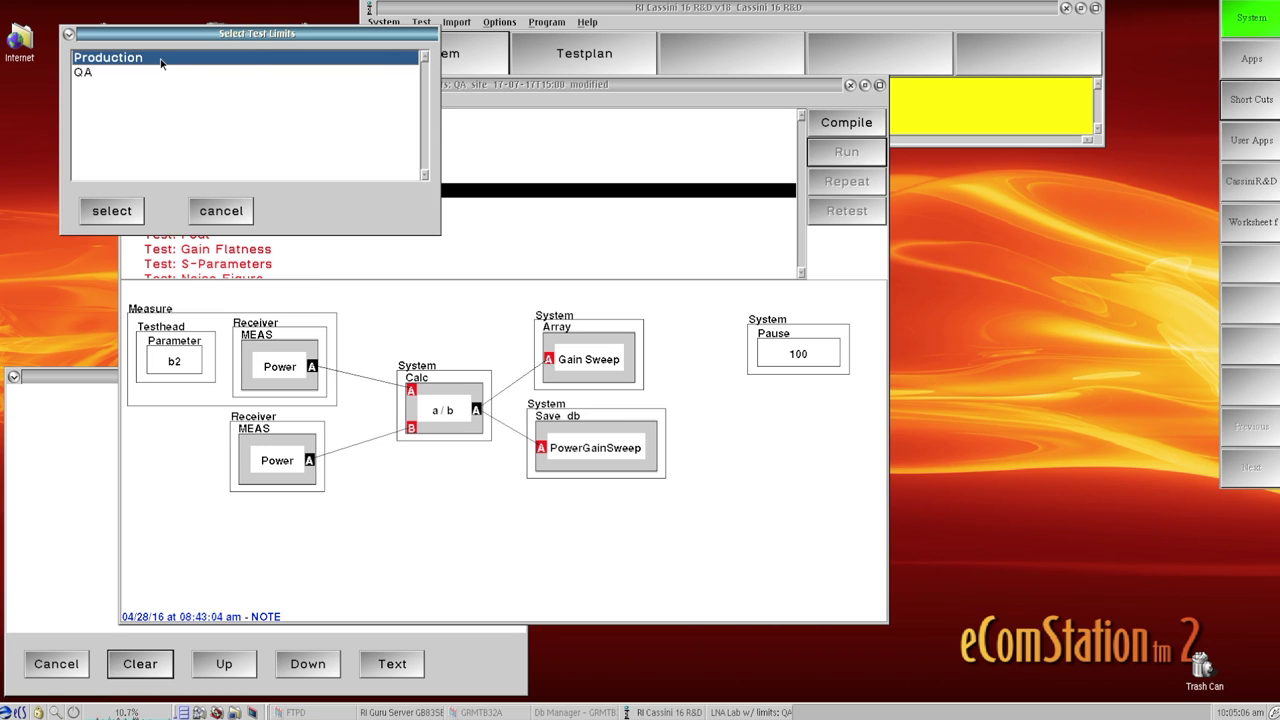
click(112, 211)
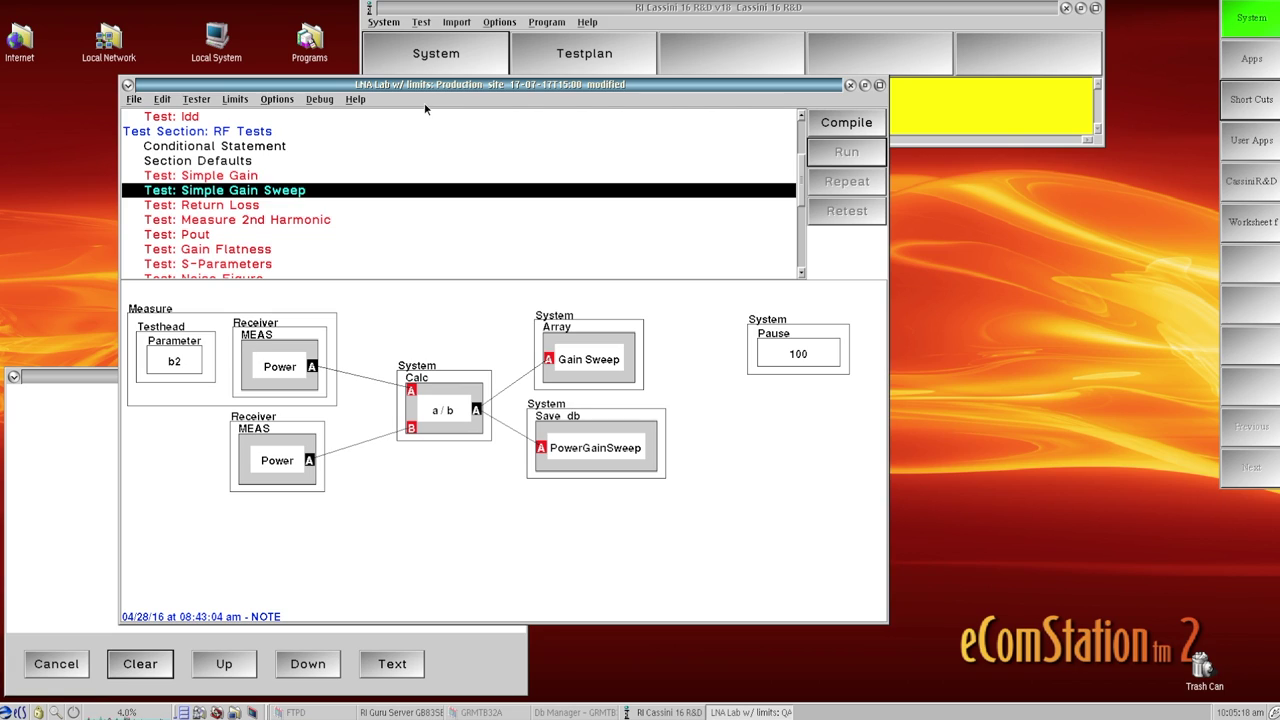
click(846, 123)
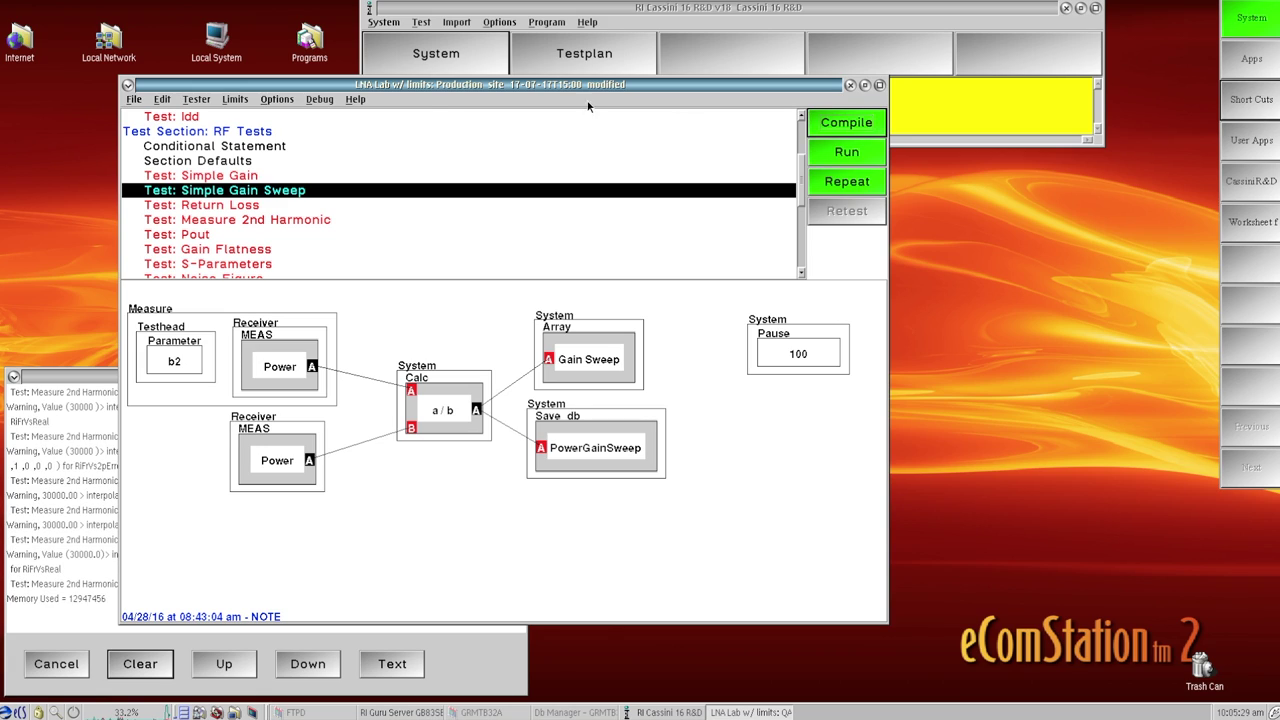
Open the Details worksheet of test limits and move it to the upper right
click(294, 100)
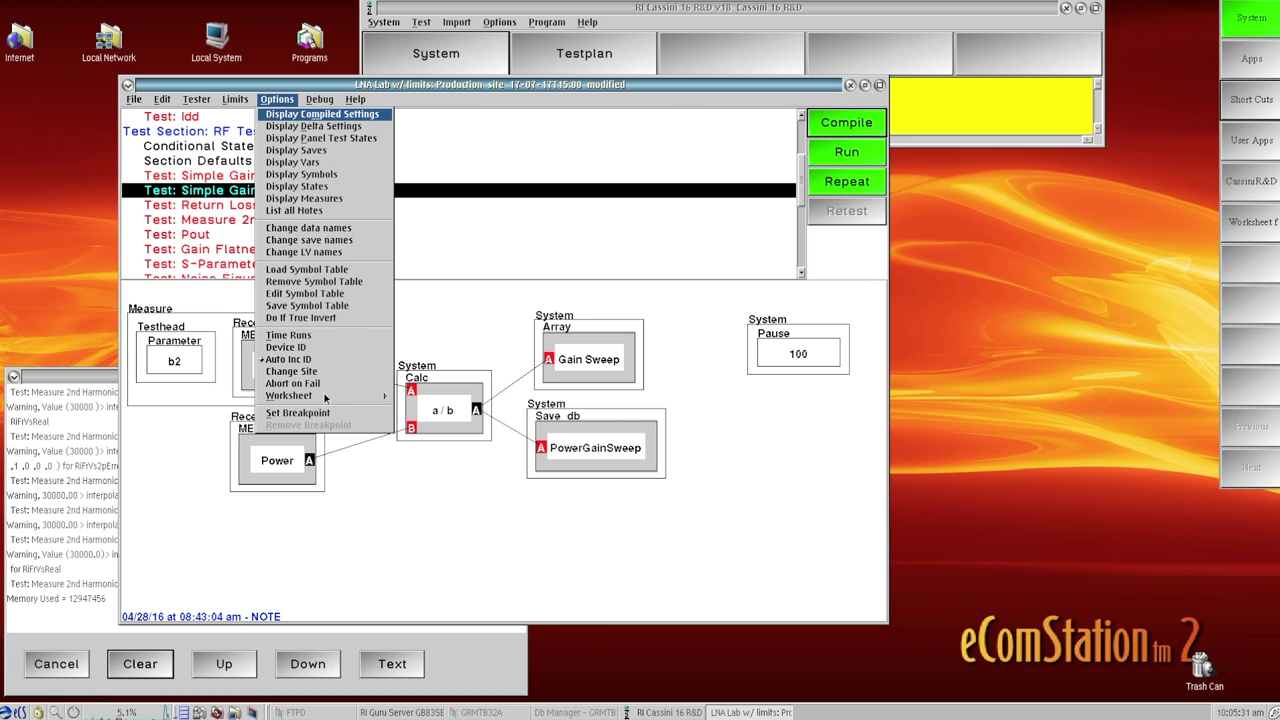
mouse_move(330, 396)
click(421, 399)
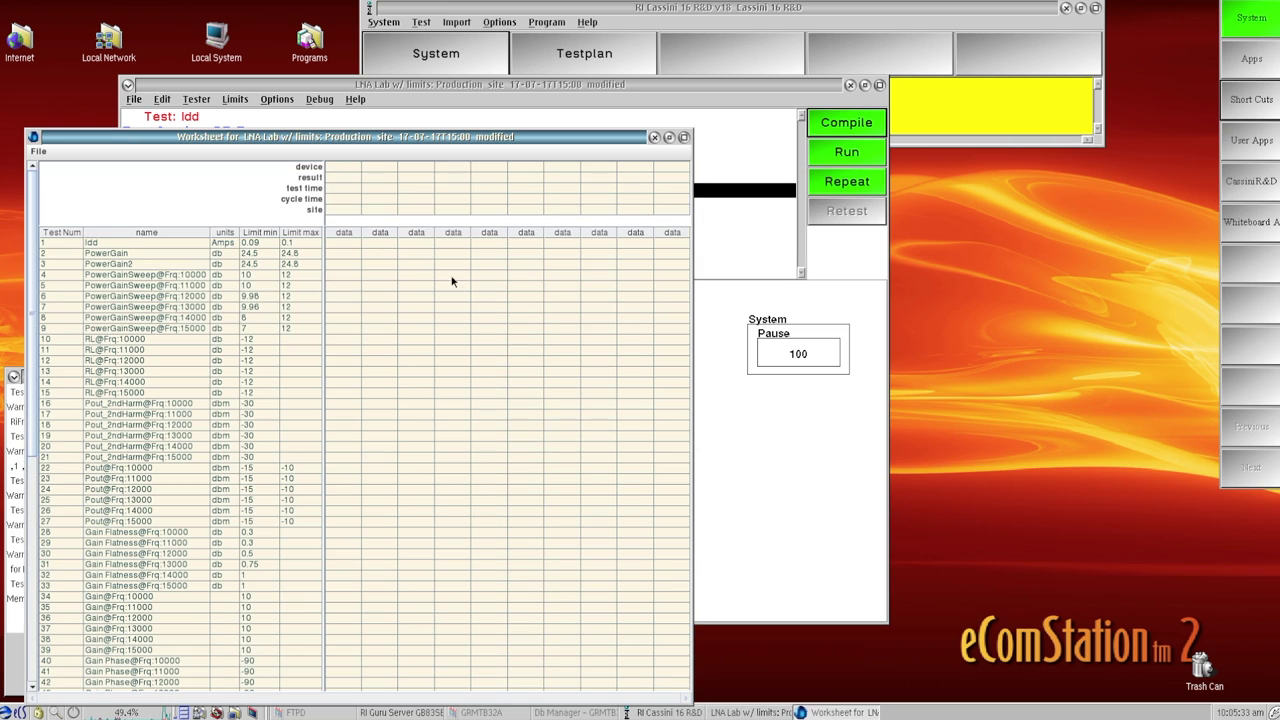
drag(472, 140, 1055, 67)
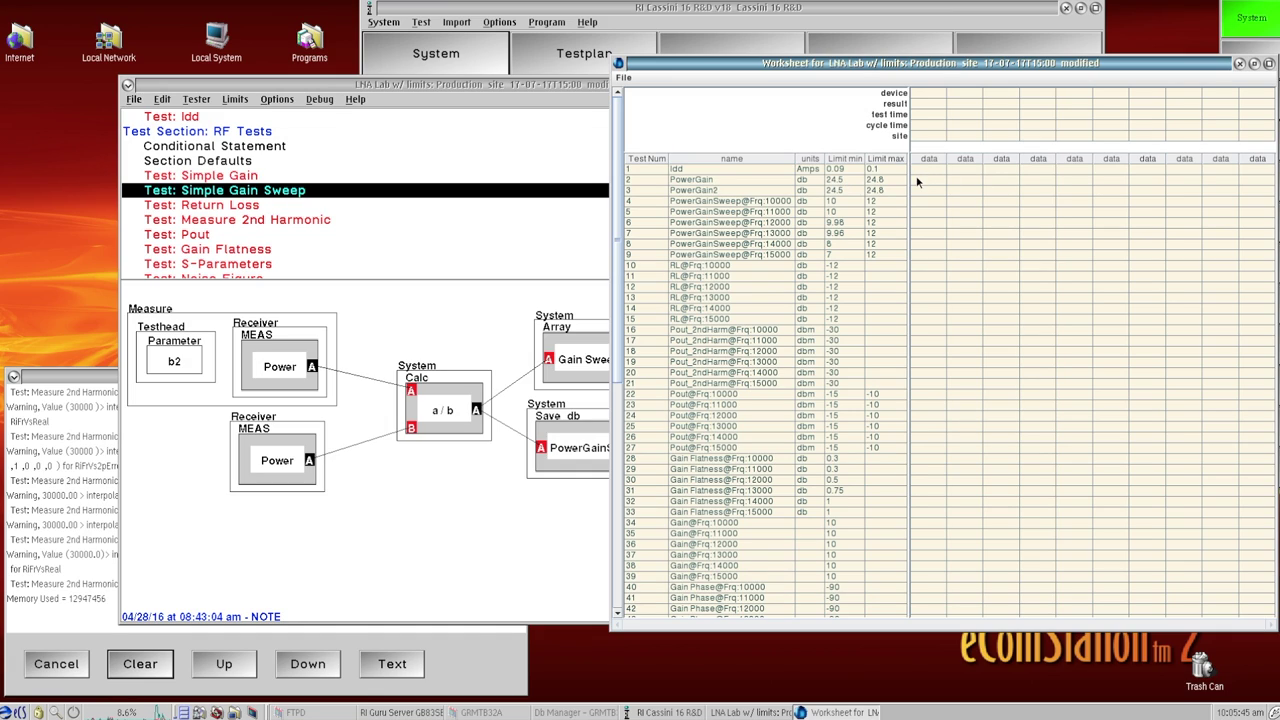
Show the Limit File Results window at lower right, then run the plan against Production limits
click(293, 87)
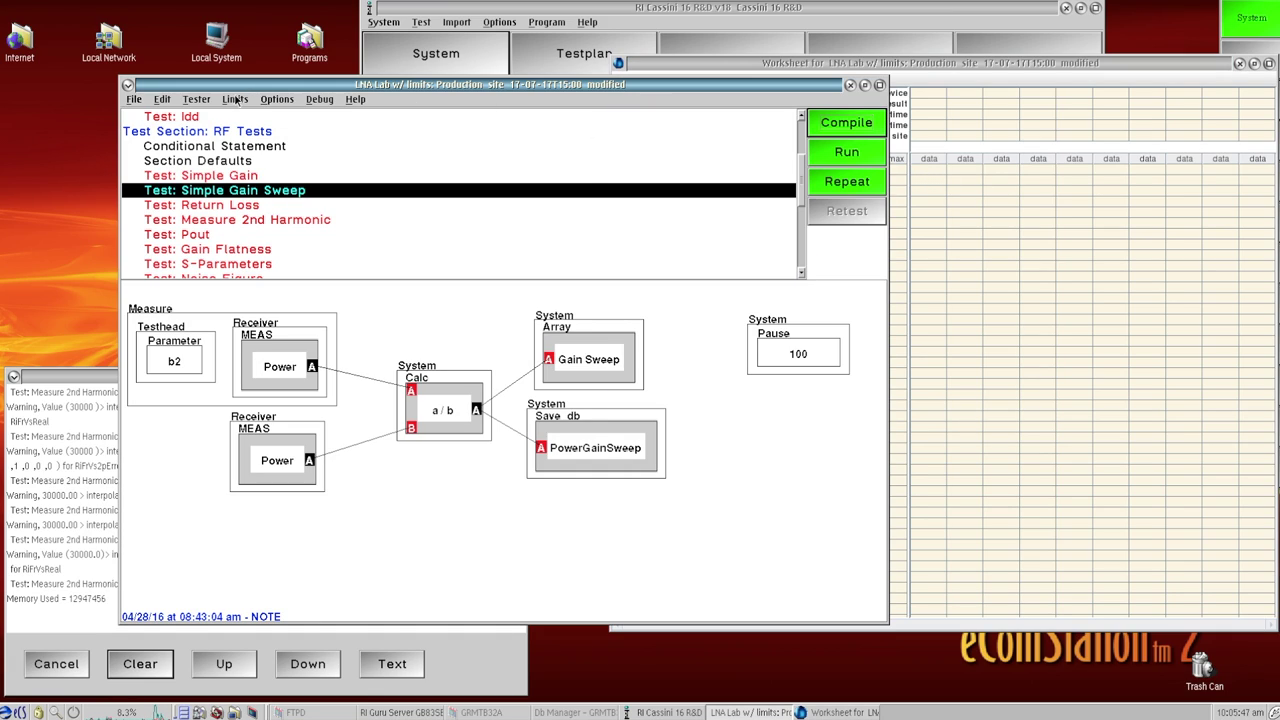
click(235, 99)
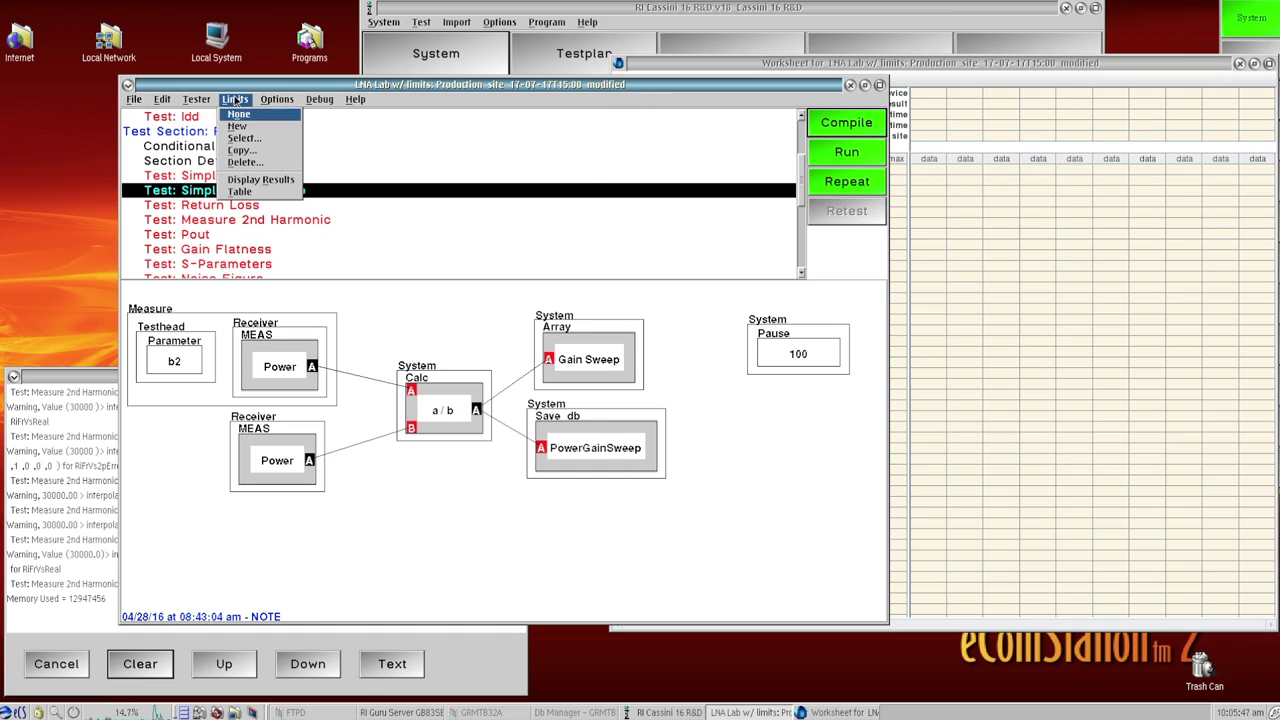
click(252, 181)
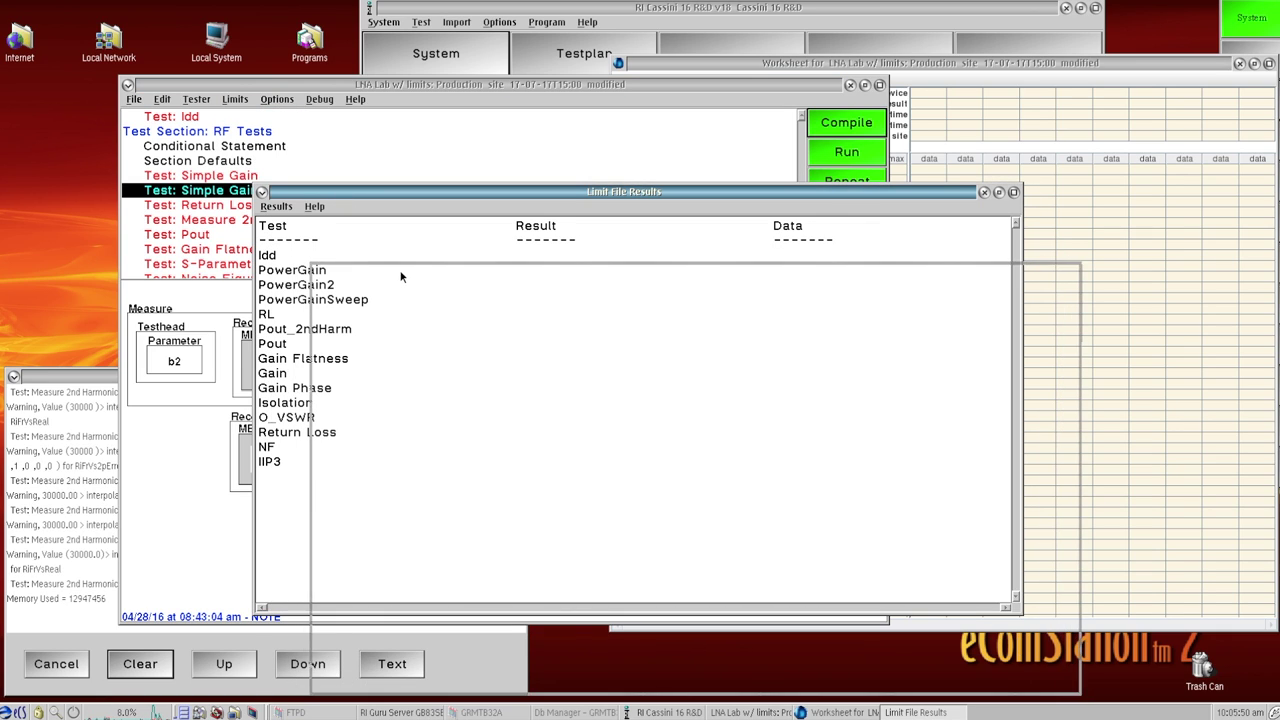
click(421, 299)
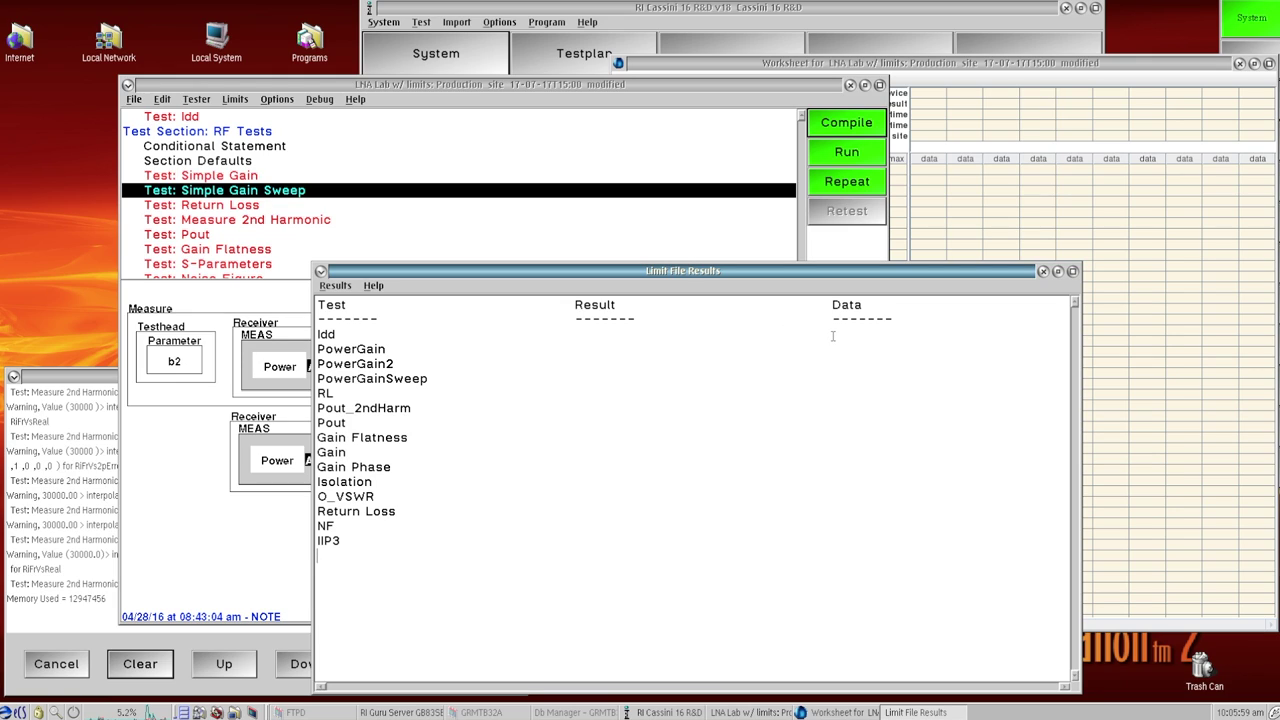
click(871, 153)
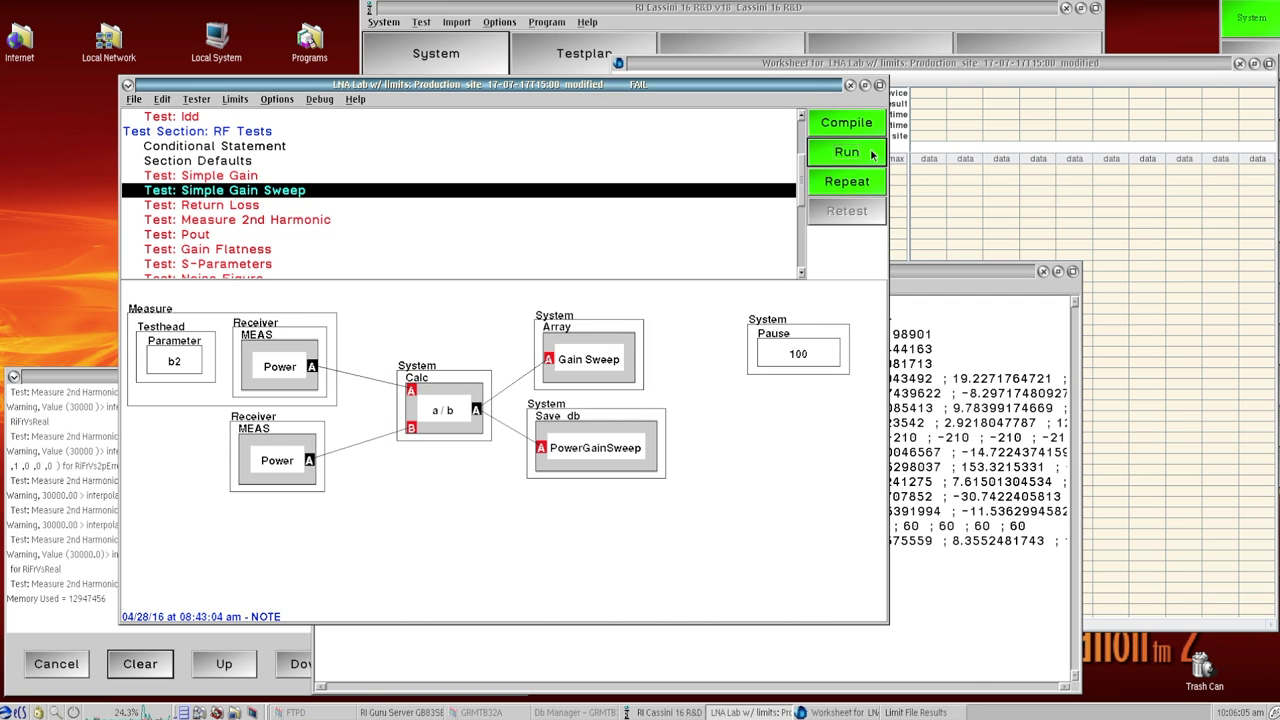
Review the FAIL outcome in the results window and worksheet, then close both windows
click(954, 271)
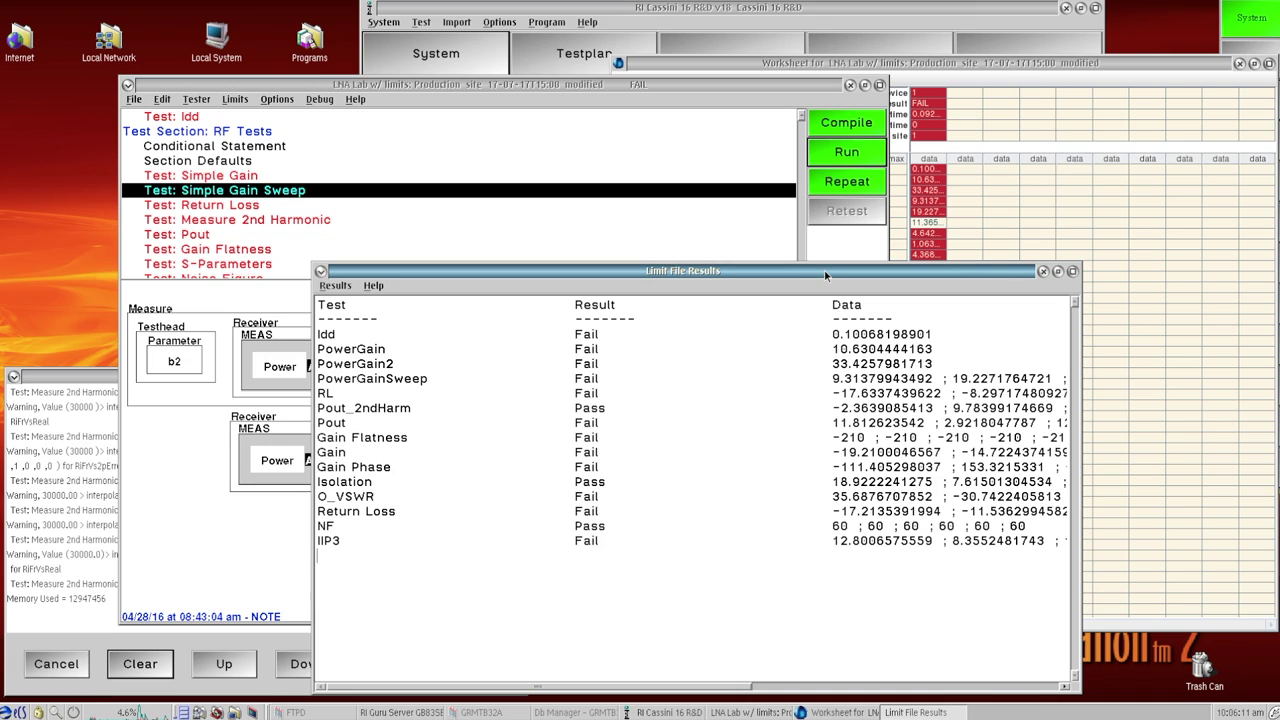
click(935, 63)
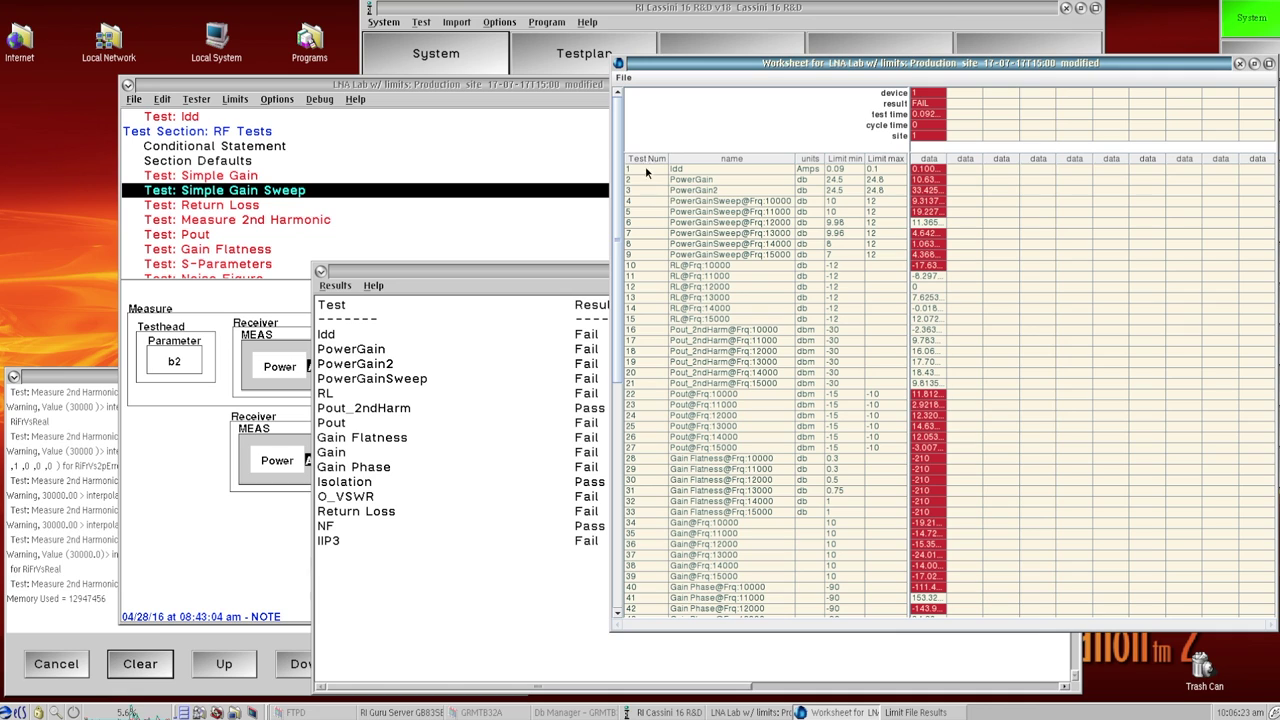
drag(621, 150, 615, 450)
drag(614, 383, 618, 120)
click(1239, 63)
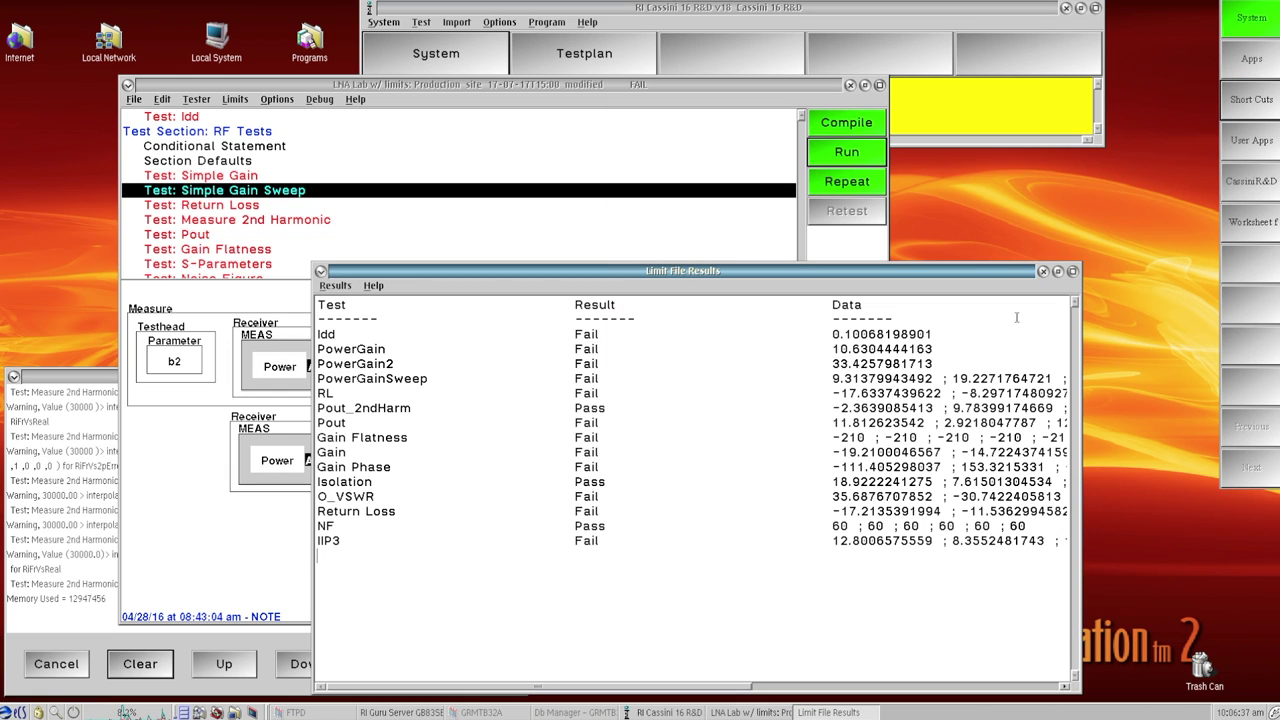
click(1043, 271)
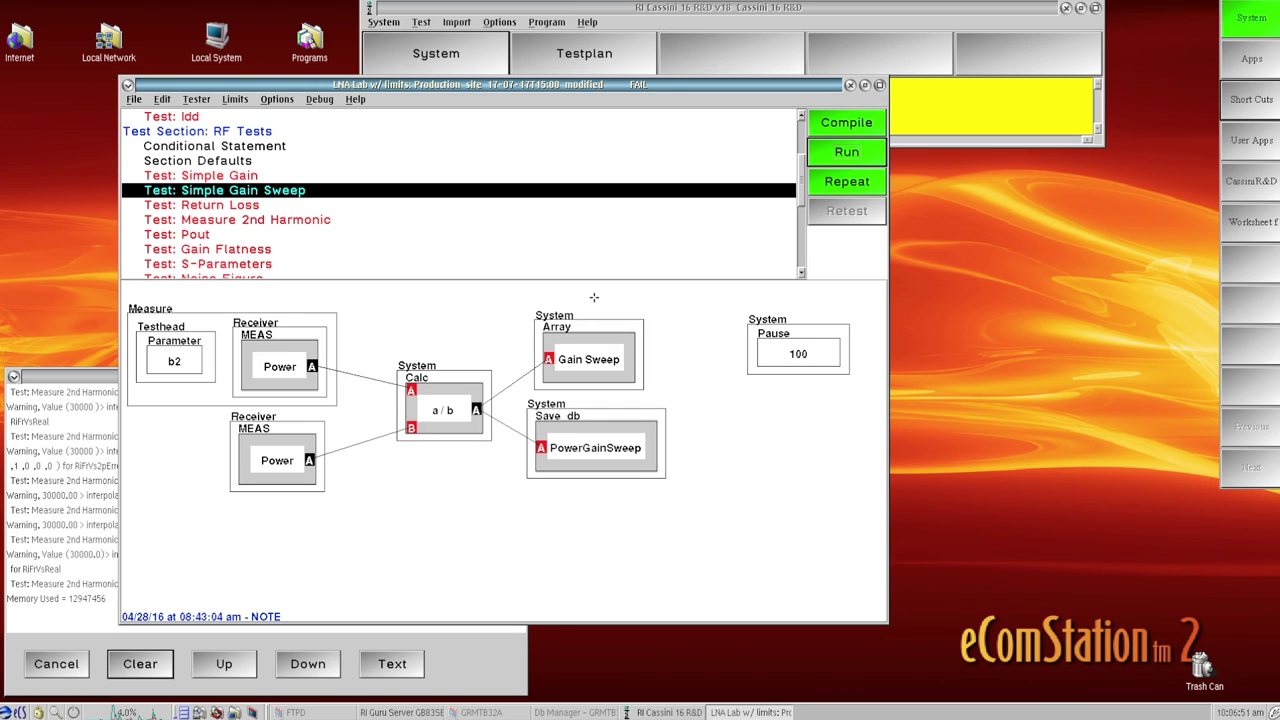